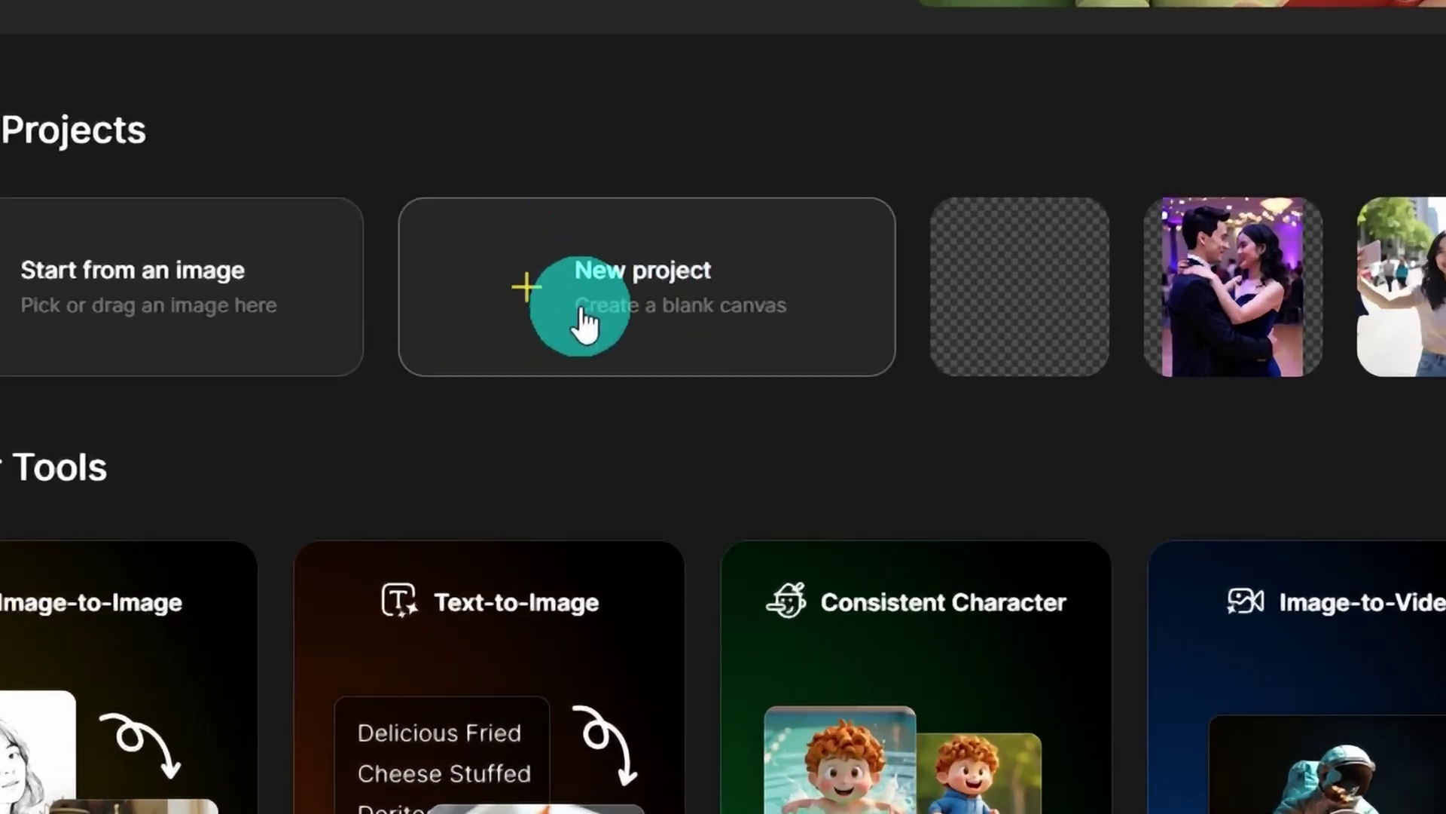
Create a blank project named Cafe with a 16:9, 1536 × 864 canvas
{"action": "left_click", "coordinate": [660, 363]}
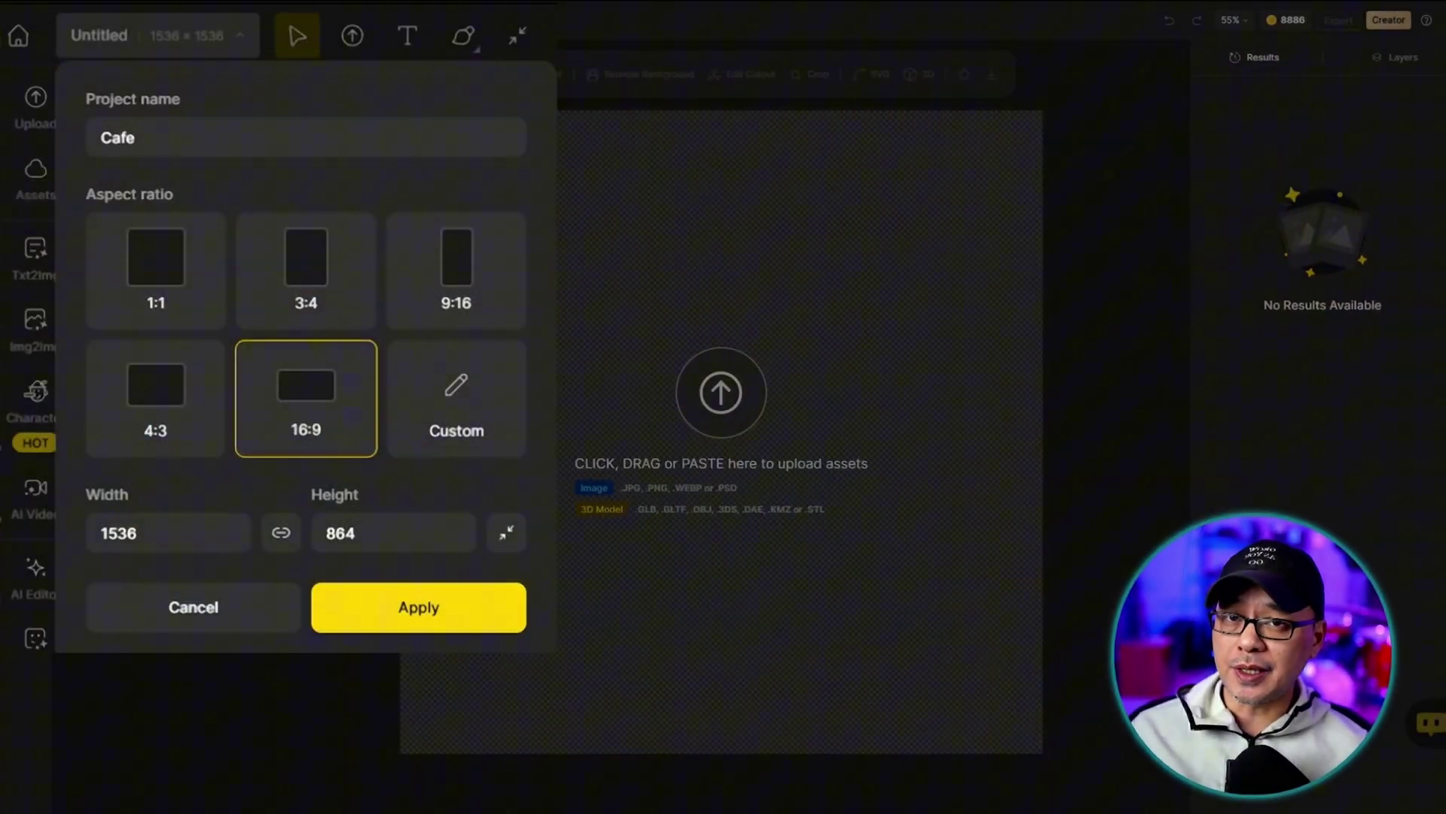
{"action": "left_click", "coordinate": [456, 607]}
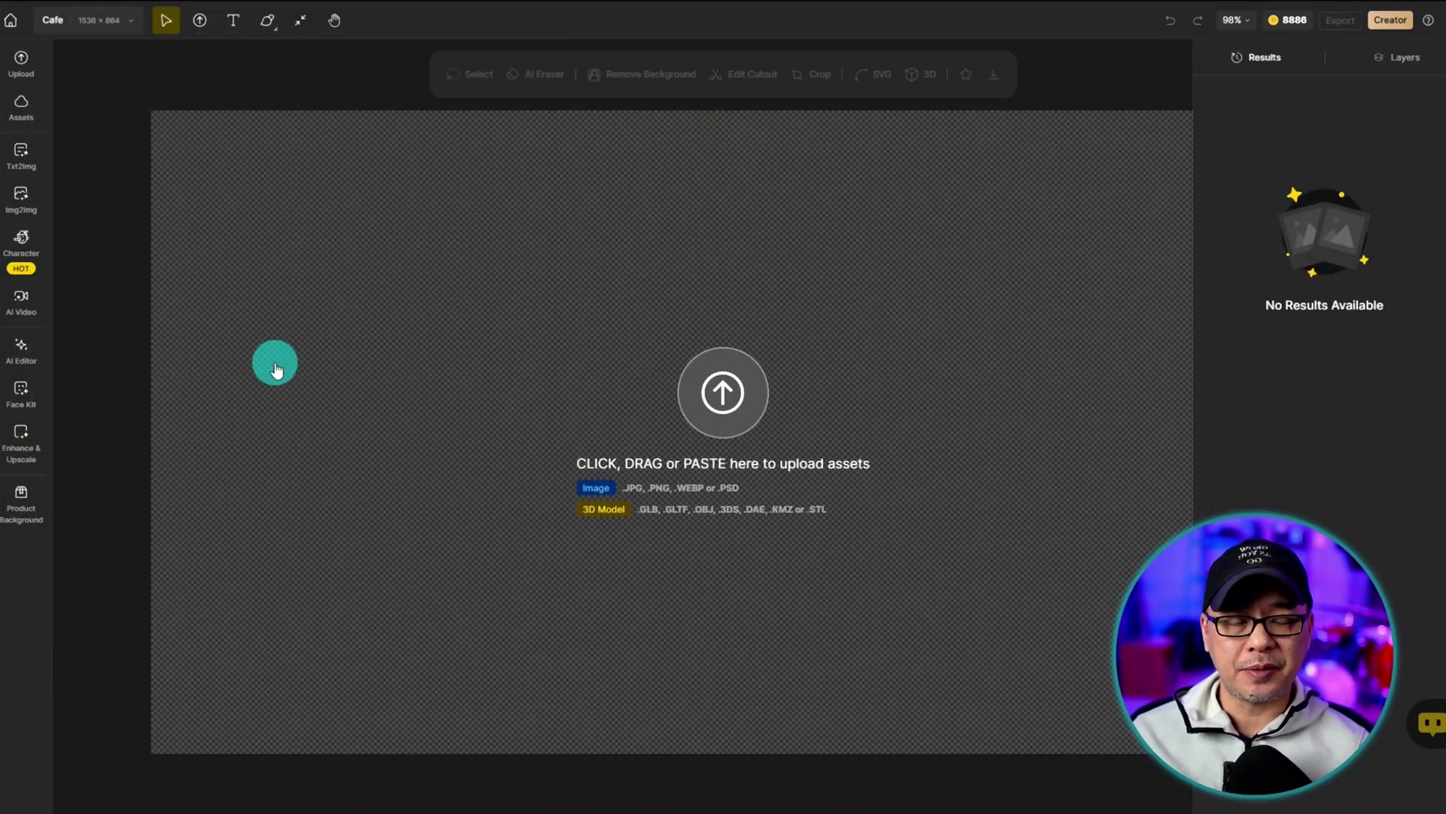
Choose Jake in Consistent Character and paste his description with the rustic-cafe girlfriend scene
{"action": "left_click", "coordinate": [23, 240]}
{"action": "left_click", "coordinate": [168, 110]}
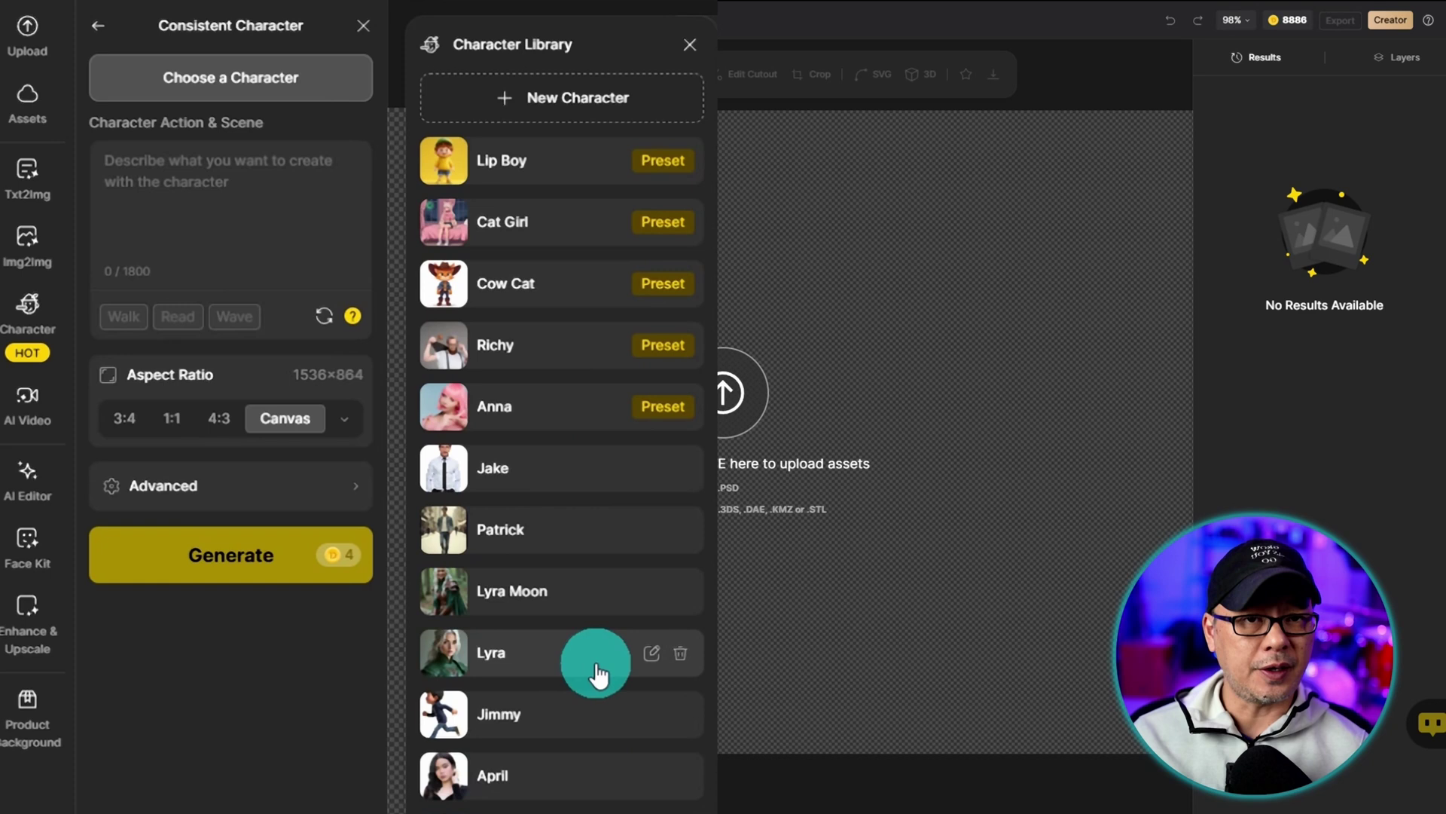
{"action": "left_click", "coordinate": [506, 461]}
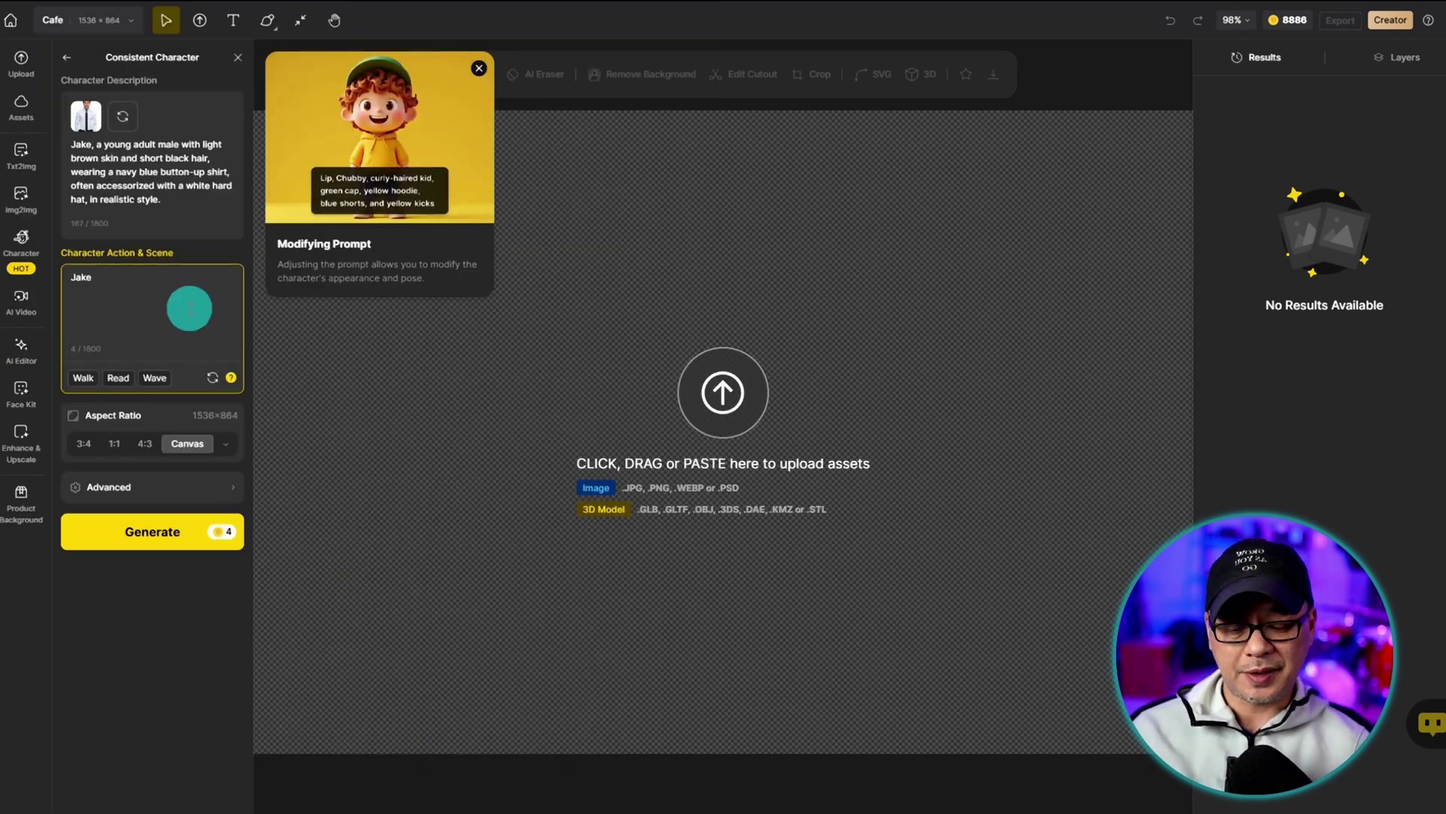
{"action": "left_click", "coordinate": [190, 308]}
{"action": "type", "text": "Jake, a young adult male with light brown skin and short black hair, wearing a navy blue button-up shirt, often accessorized with a white hard hat, in realistic style. Jake is sitting in a rustic cafe with his girlfriend as they look at each other smiling, 2 coffee cups rest on the table"}
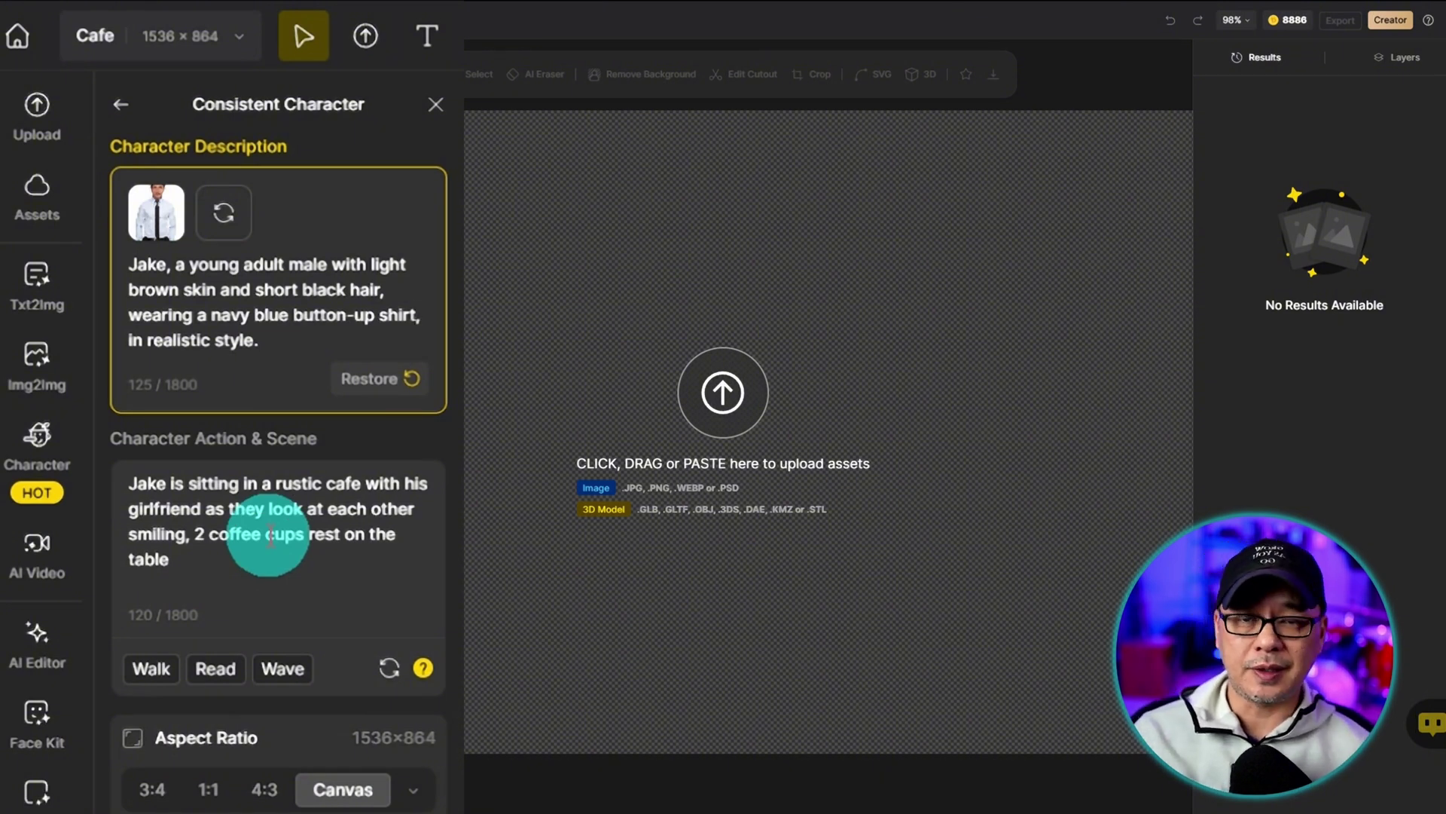
{"action": "triple_click", "coordinate": [270, 537]}
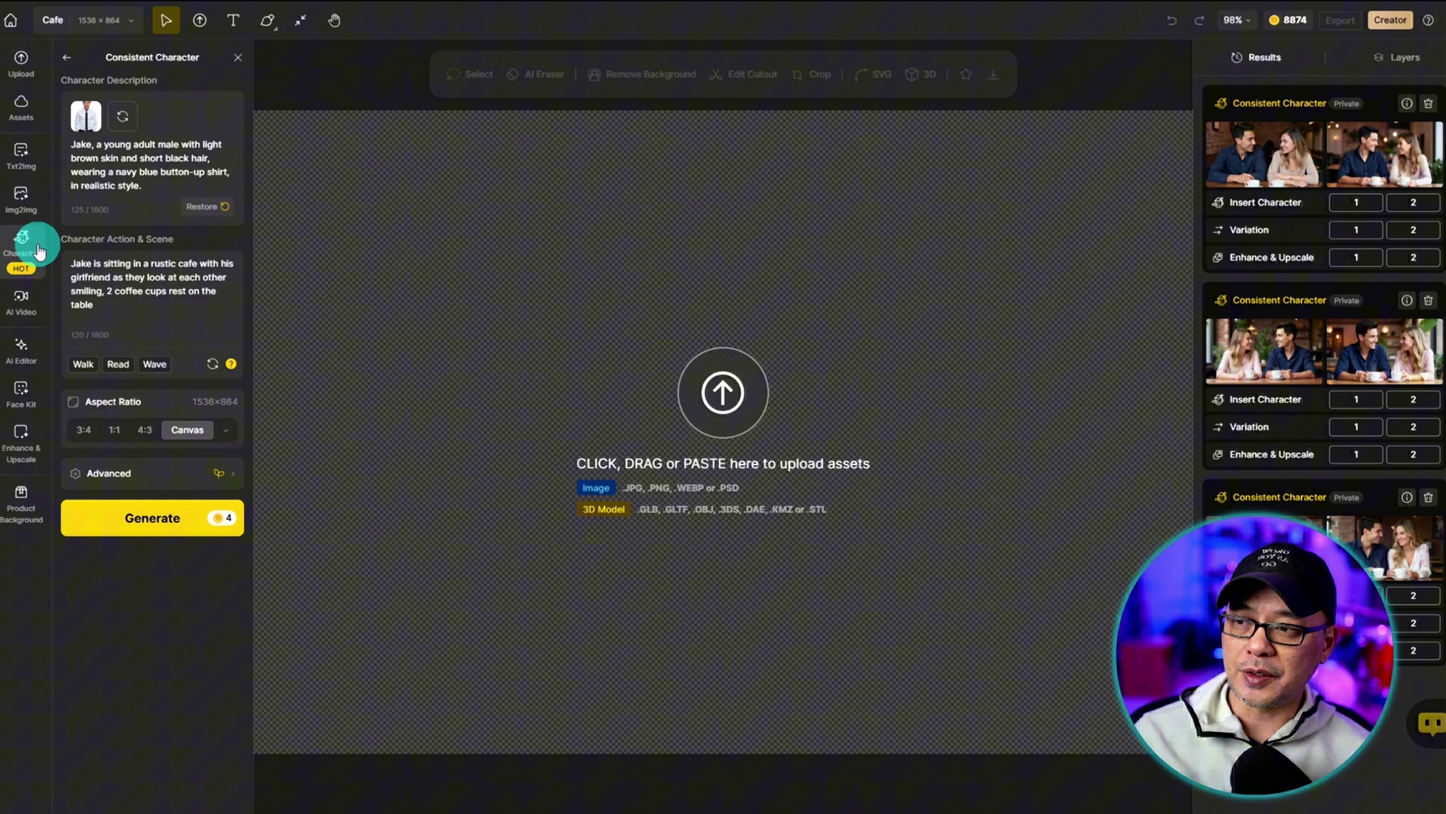
Show the Character tools list: Consistent Character, Character Sheet and Insert Character
{"action": "left_click", "coordinate": [22, 255]}
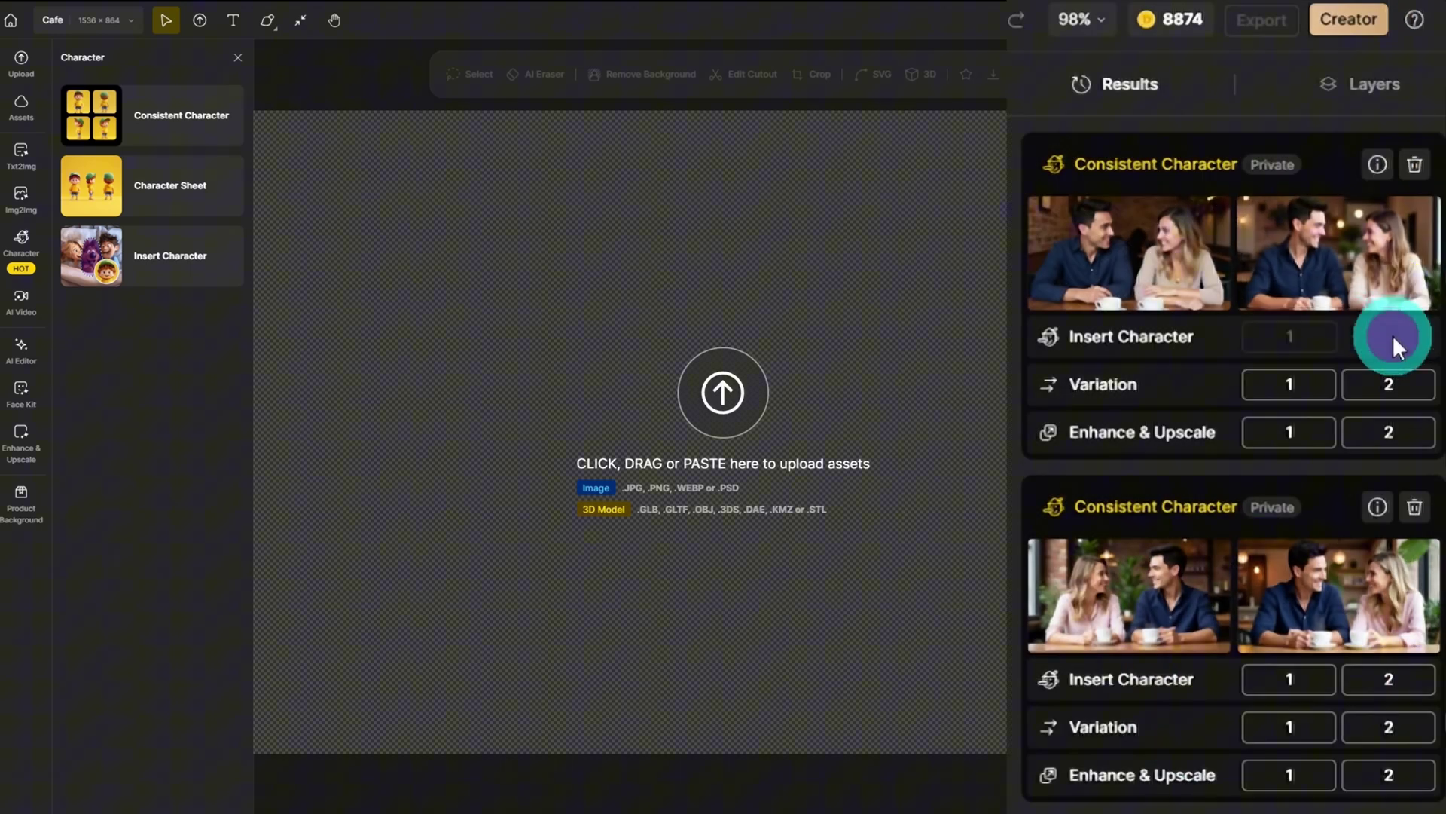
Put the second café image on the canvas and try Auto and Brush masking on the woman
{"action": "left_click", "coordinate": [1391, 339]}
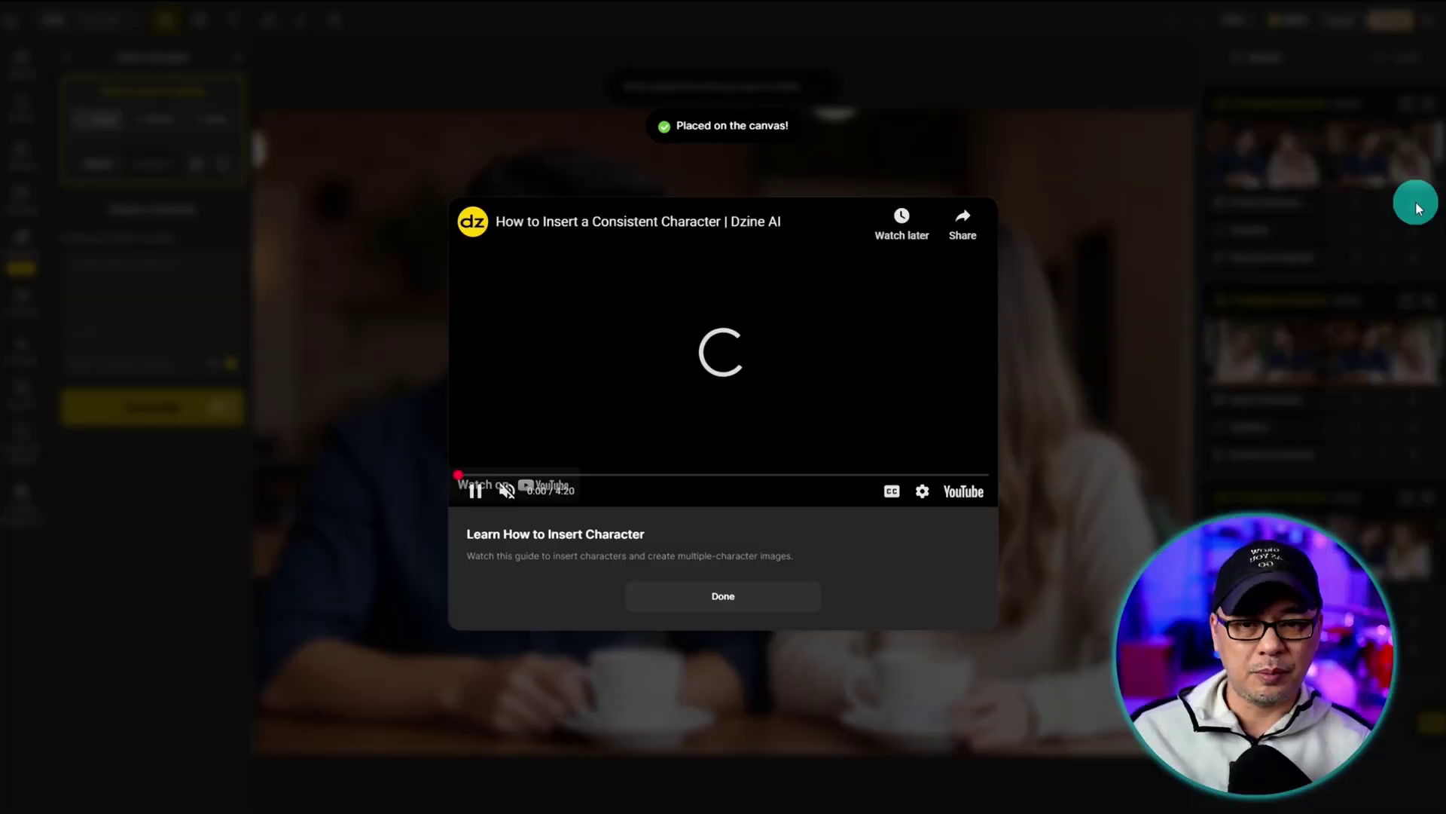
{"action": "left_click", "coordinate": [756, 603]}
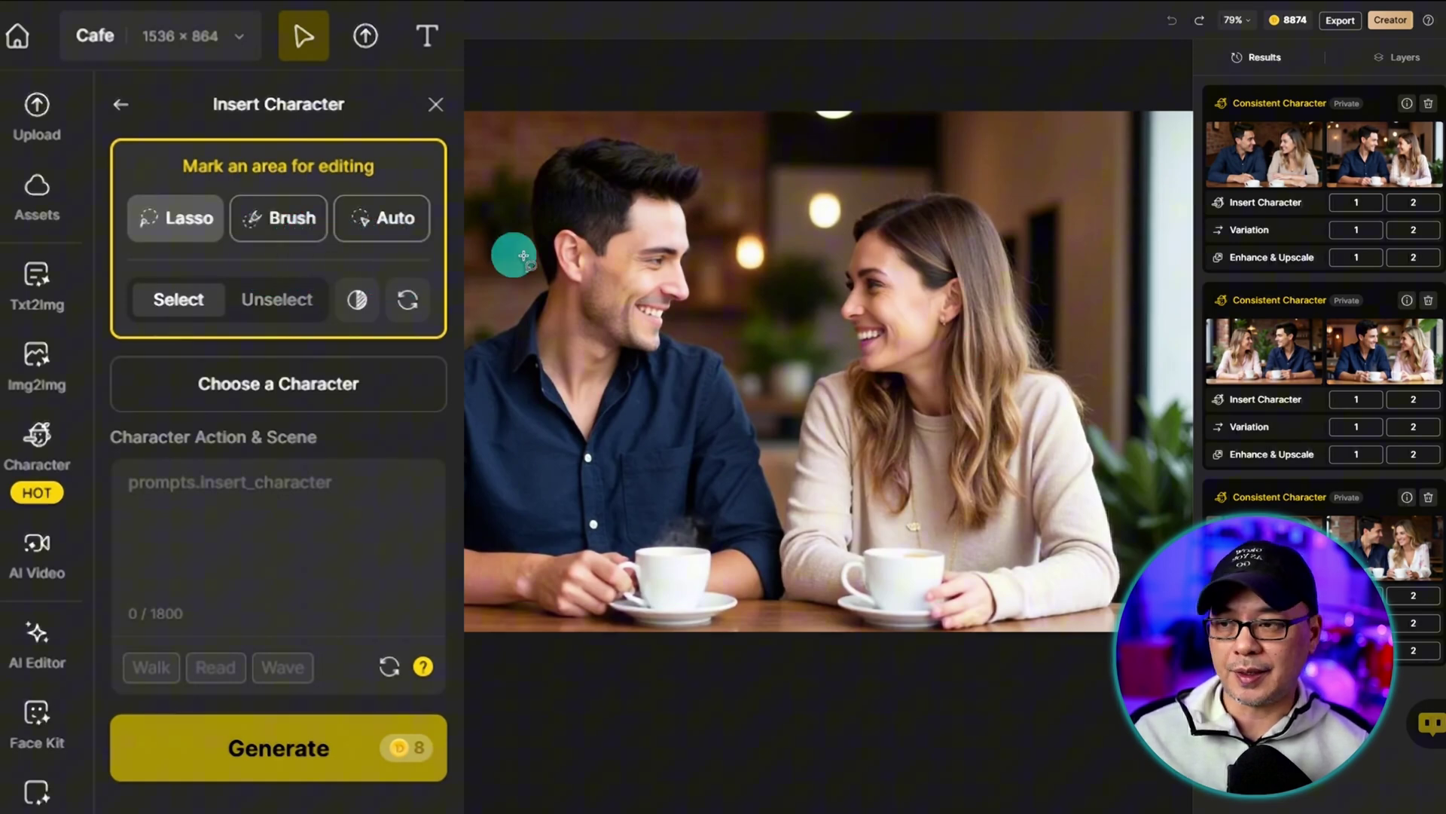
{"action": "left_click", "coordinate": [381, 220]}
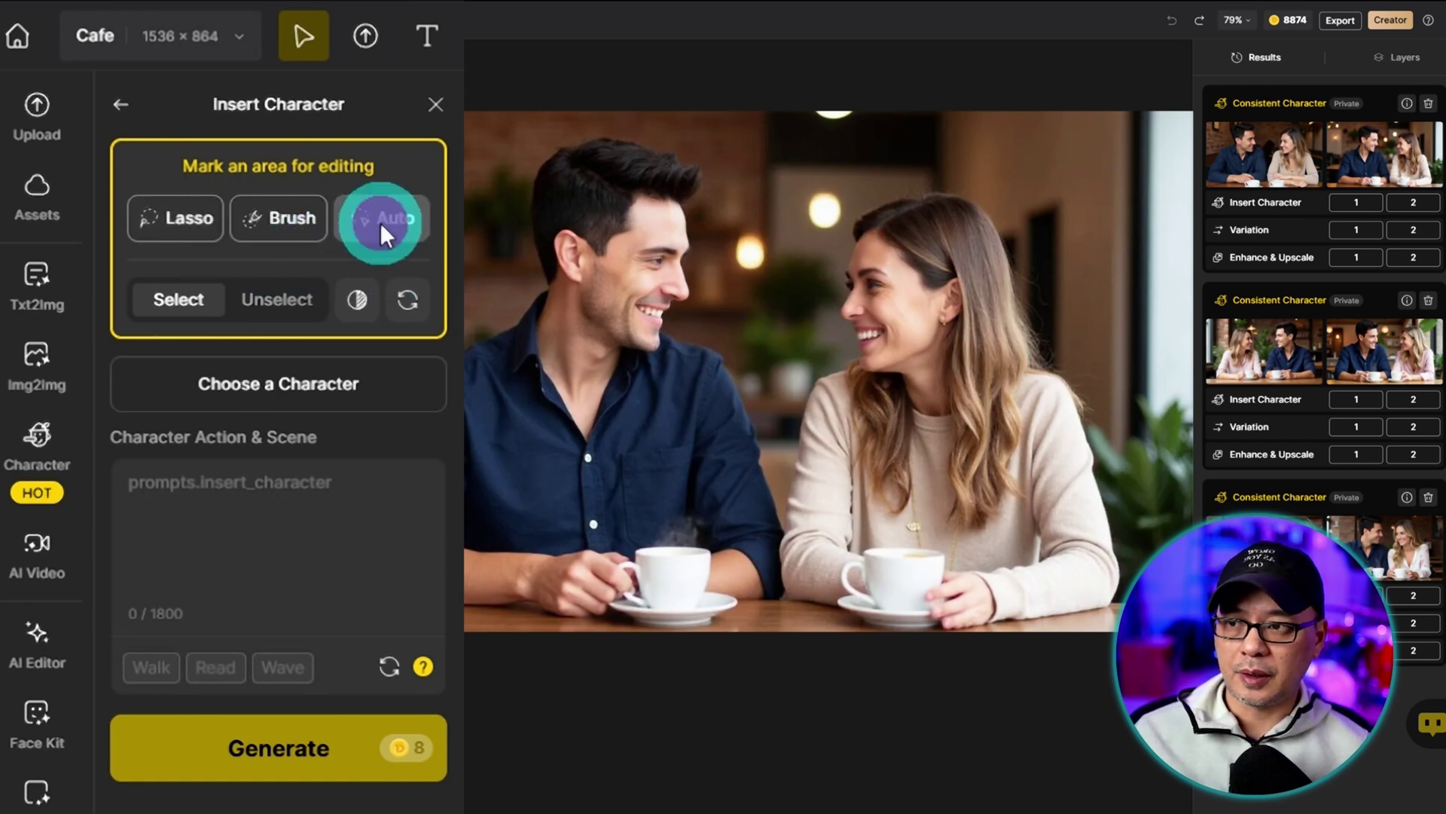
{"action": "left_click", "coordinate": [901, 303]}
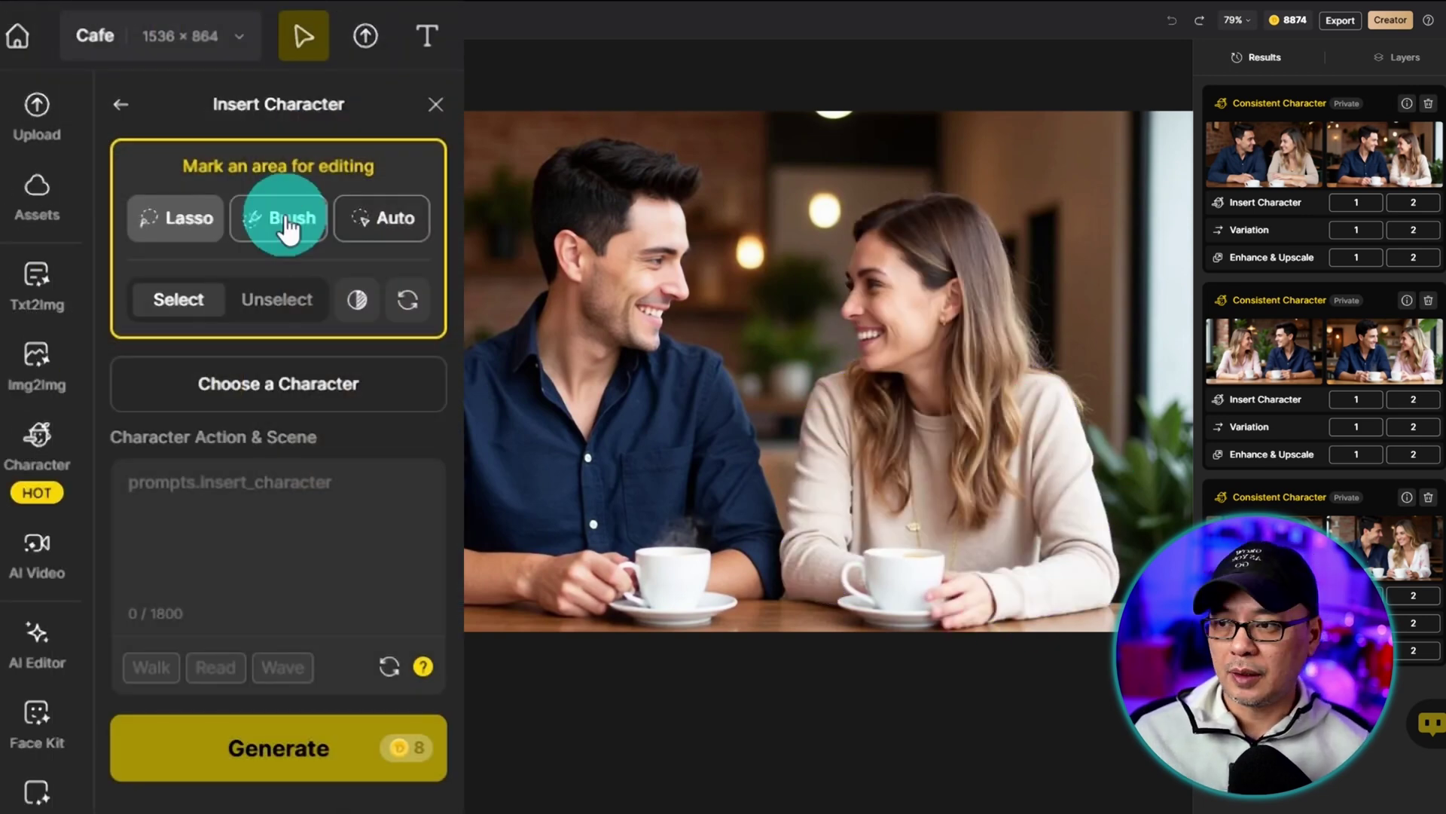
{"action": "left_click", "coordinate": [282, 217]}
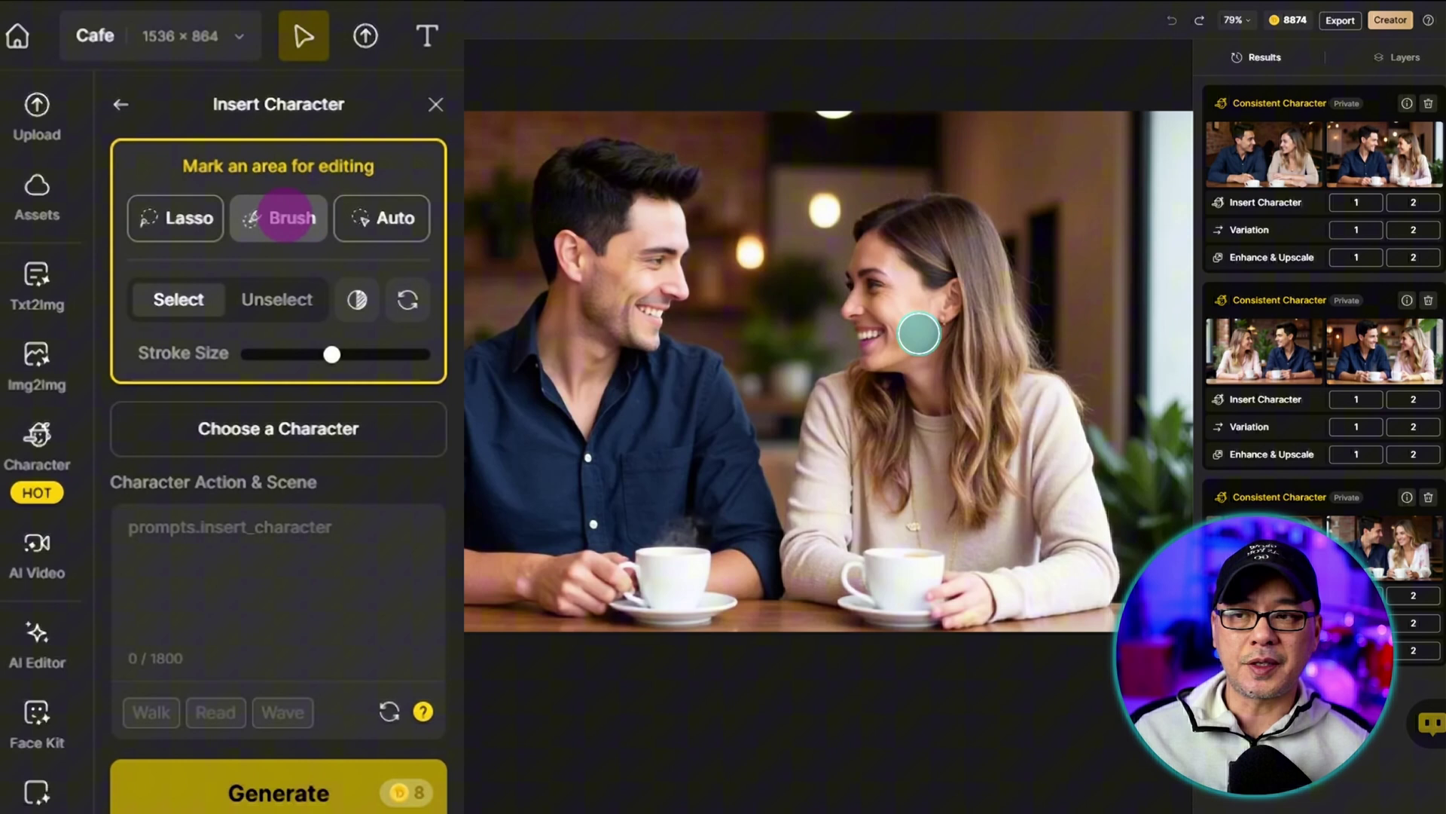
{"action": "mouse_move", "coordinate": [900, 208]}
{"action": "left_mouse_down"}
{"action": "mouse_move", "coordinate": [922, 395]}
{"action": "mouse_move", "coordinate": [884, 207]}
{"action": "mouse_move", "coordinate": [1004, 397]}
{"action": "mouse_move", "coordinate": [986, 387]}
{"action": "mouse_move", "coordinate": [1043, 420]}
{"action": "left_mouse_up"}
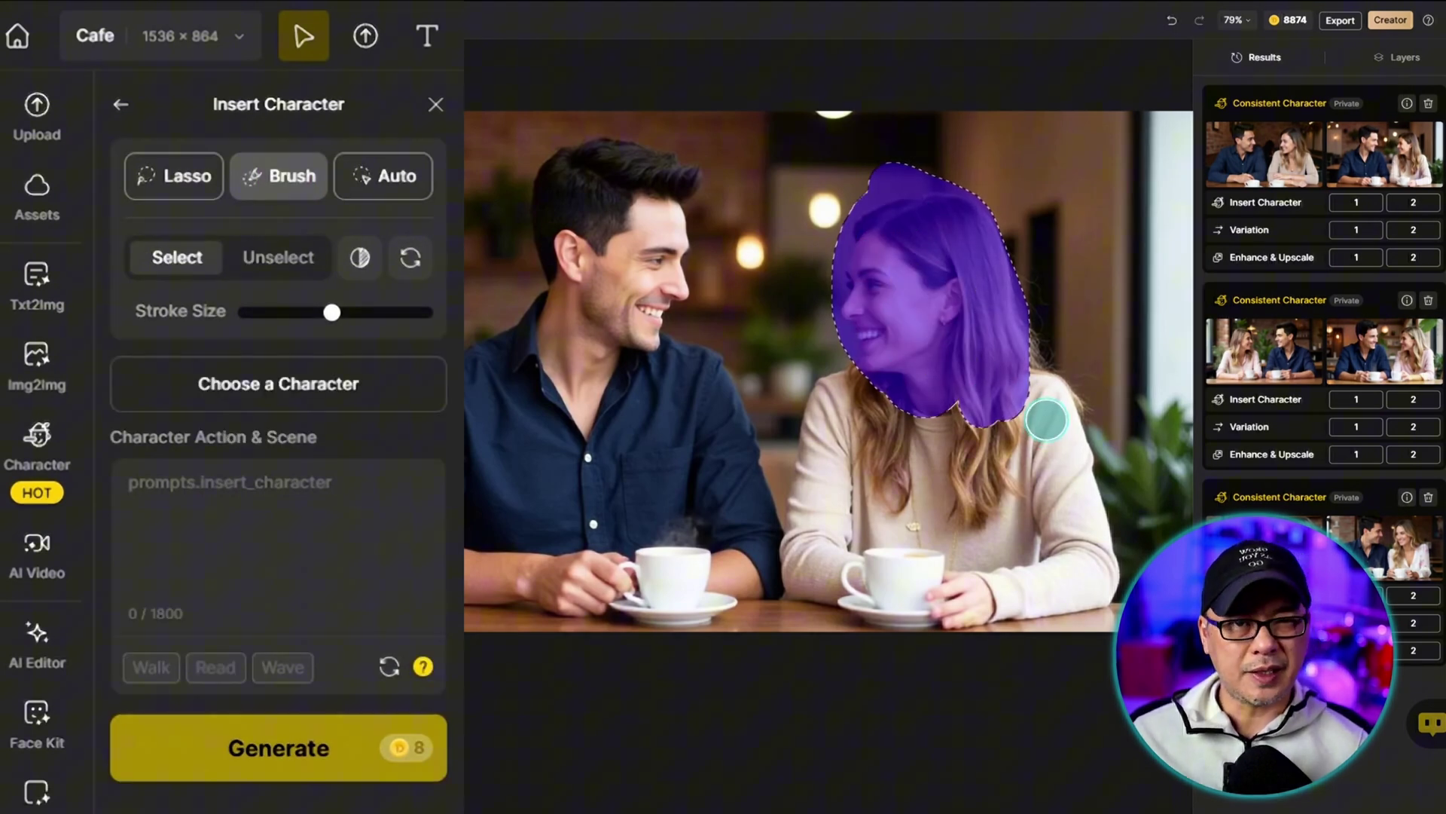
Trace a freehand lasso outline fully around the woman beside Jake
{"action": "left_click", "coordinate": [193, 218]}
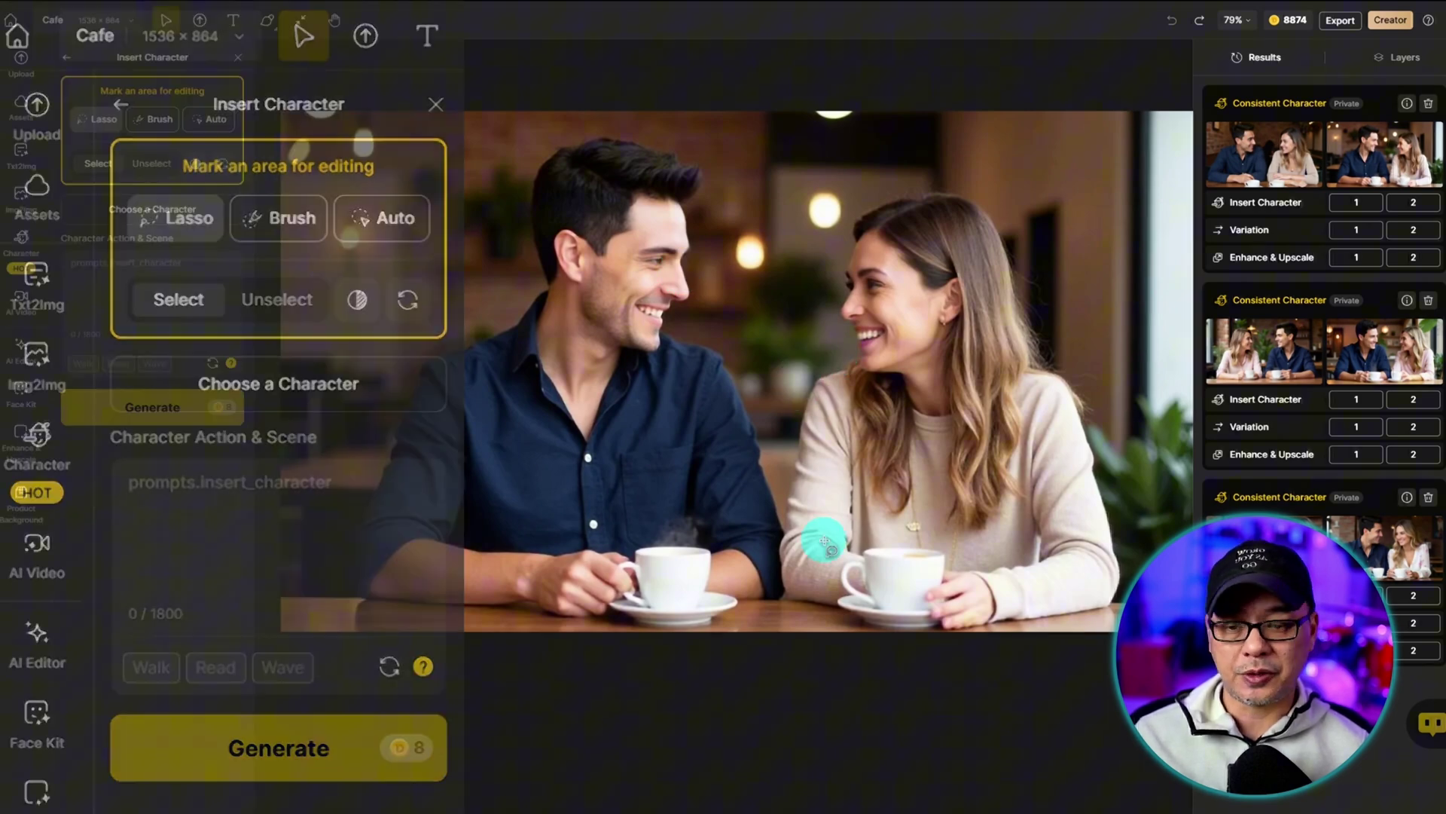
{"action": "mouse_move", "coordinate": [766, 559]}
{"action": "left_mouse_down"}
{"action": "mouse_move", "coordinate": [771, 449]}
{"action": "mouse_move", "coordinate": [832, 240]}
{"action": "left_mouse_up"}
{"action": "mouse_move", "coordinate": [895, 179]}
{"action": "left_mouse_down"}
{"action": "mouse_move", "coordinate": [1027, 223]}
{"action": "mouse_move", "coordinate": [1143, 531]}
{"action": "mouse_move", "coordinate": [1086, 624]}
{"action": "left_mouse_up"}
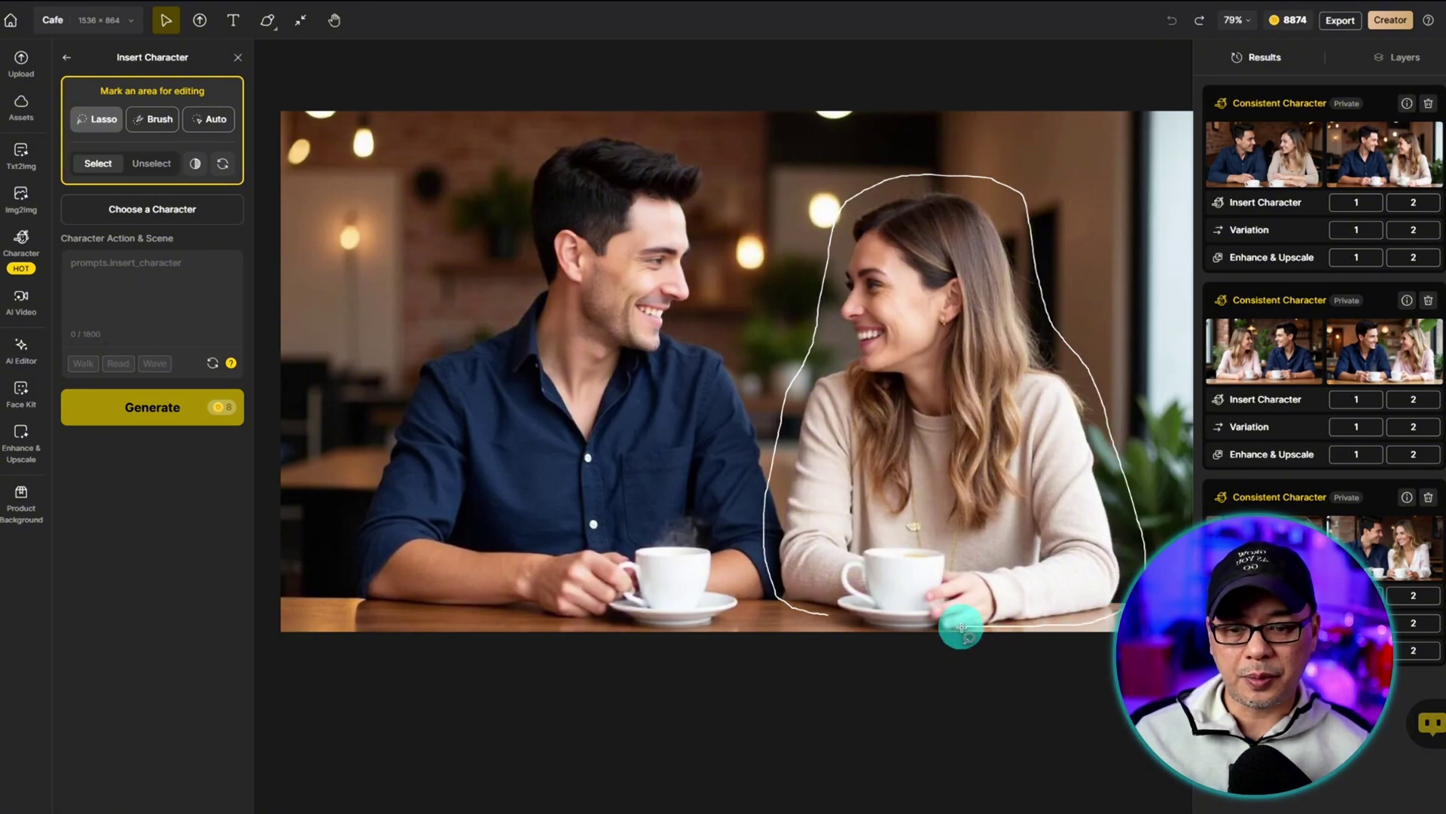
{"action": "left_click_drag", "start_coordinate": [961, 628], "coordinate": [904, 629]}
{"action": "left_click", "coordinate": [98, 163]}
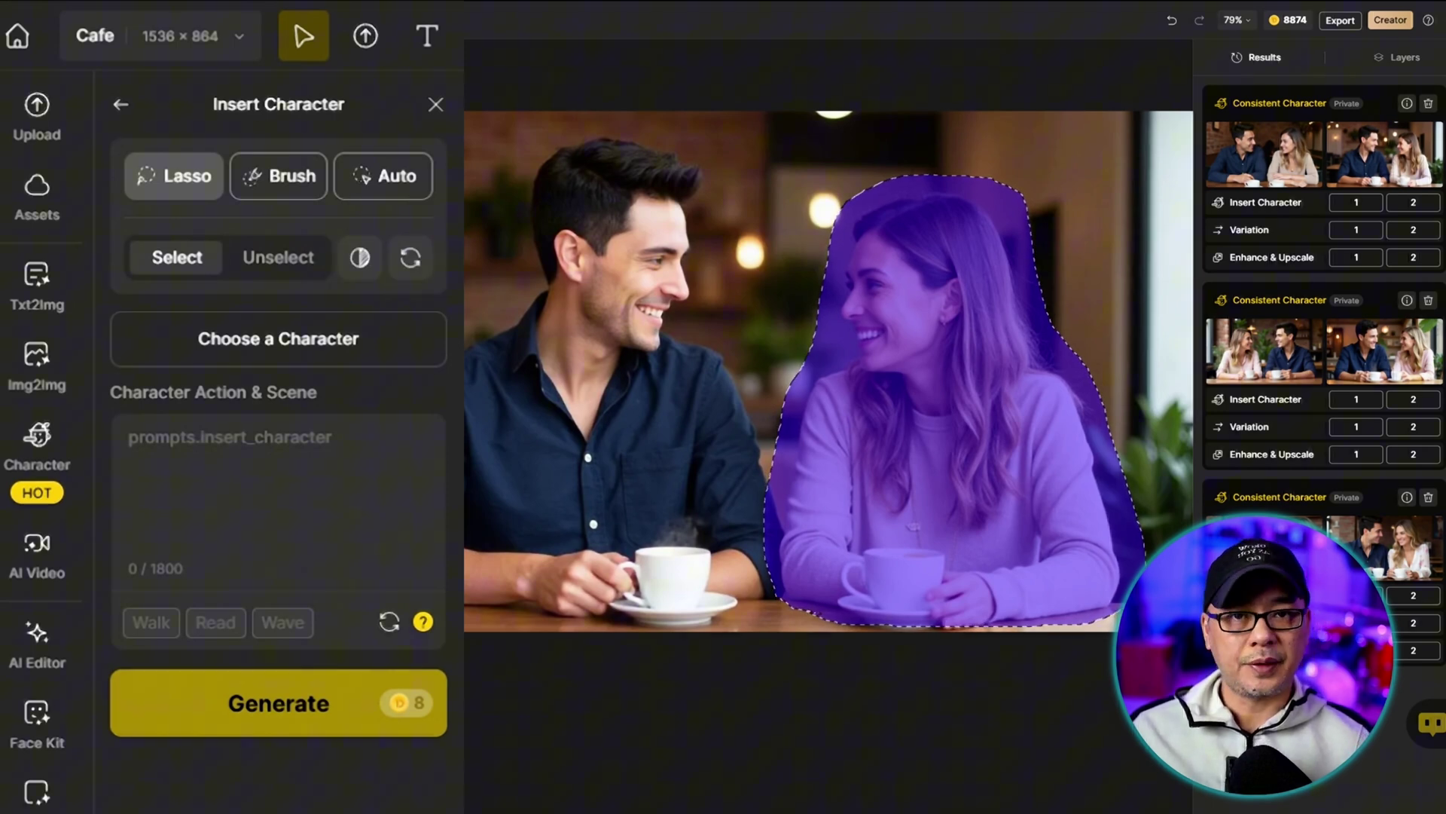
Choose April from the character library as the character to insert
{"action": "left_click", "coordinate": [319, 348]}
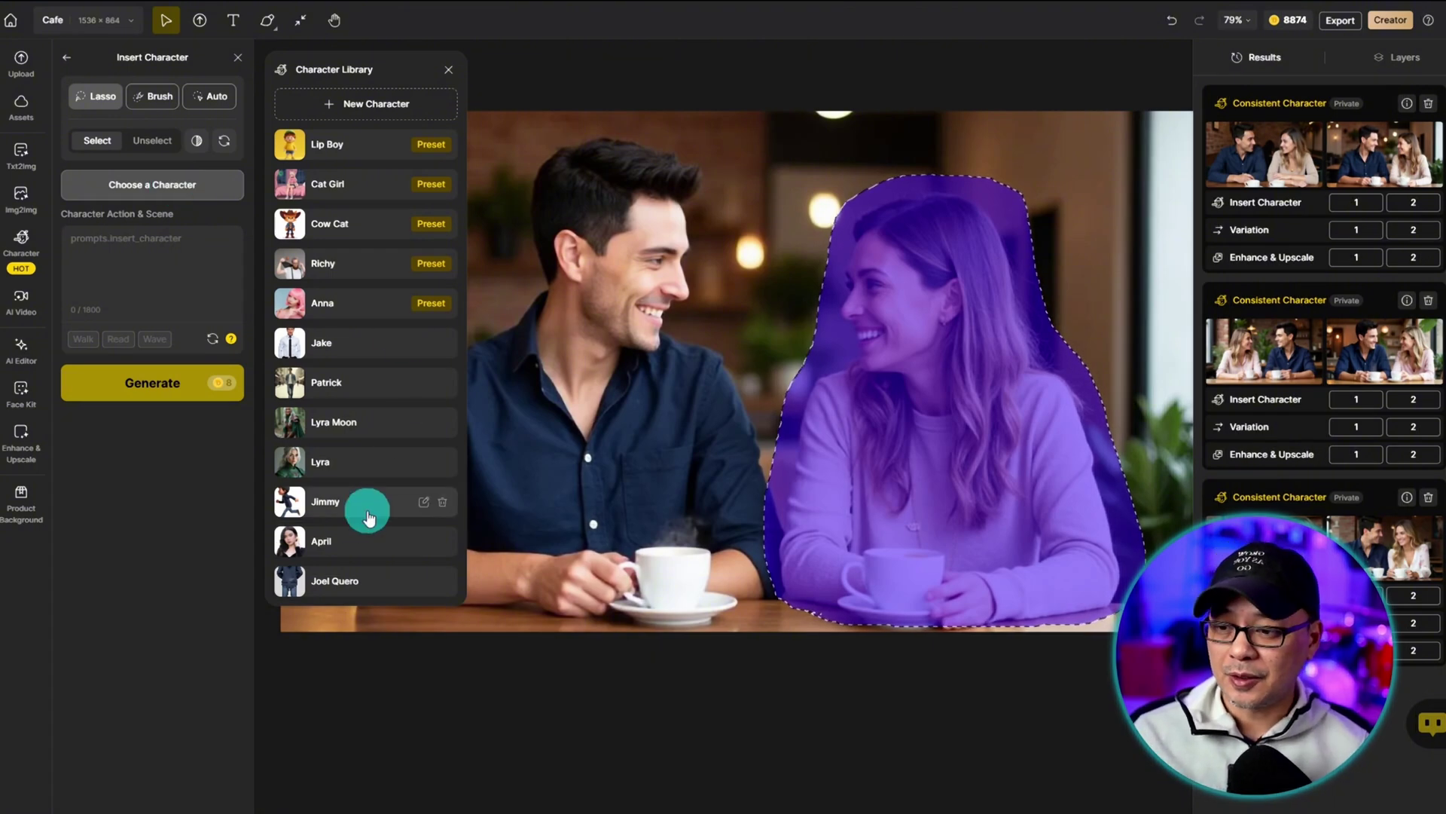
{"action": "left_click", "coordinate": [339, 542]}
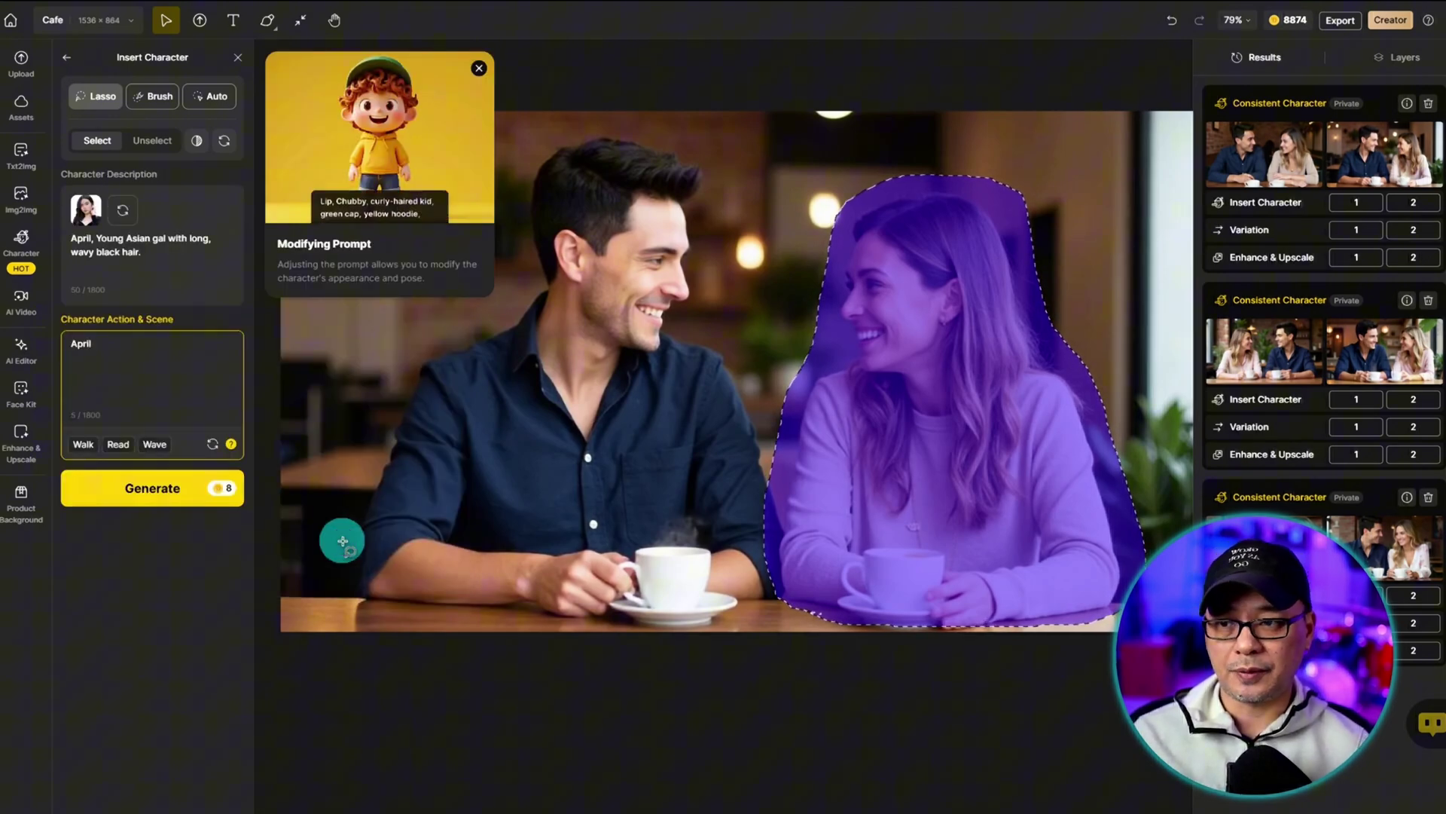
{"action": "left_click", "coordinate": [859, 700]}
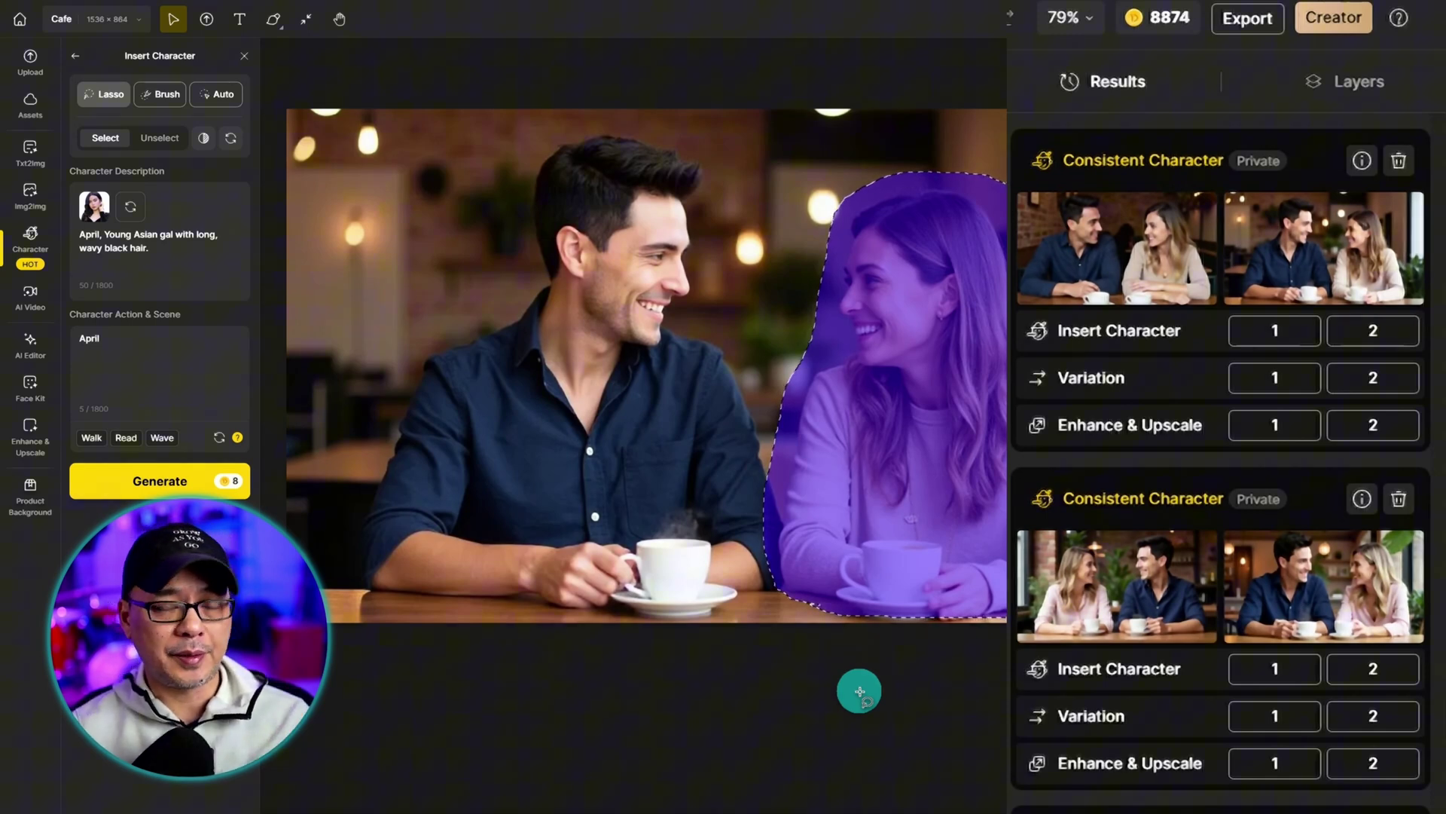
Replace the scene text with the café result's prompt, drop Jake's description, and generate April
{"action": "left_click", "coordinate": [1362, 162]}
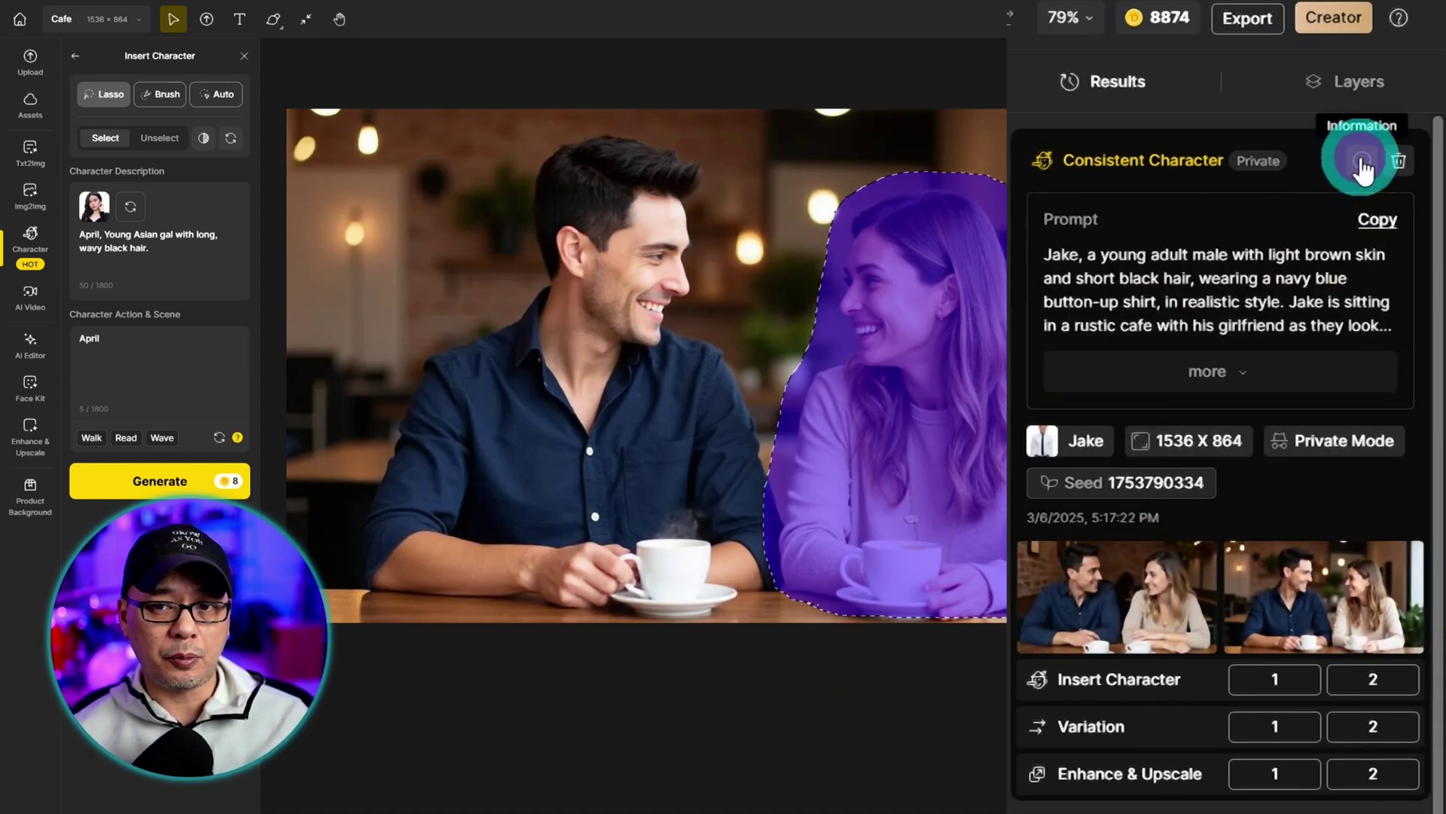
{"action": "left_click", "coordinate": [1375, 219]}
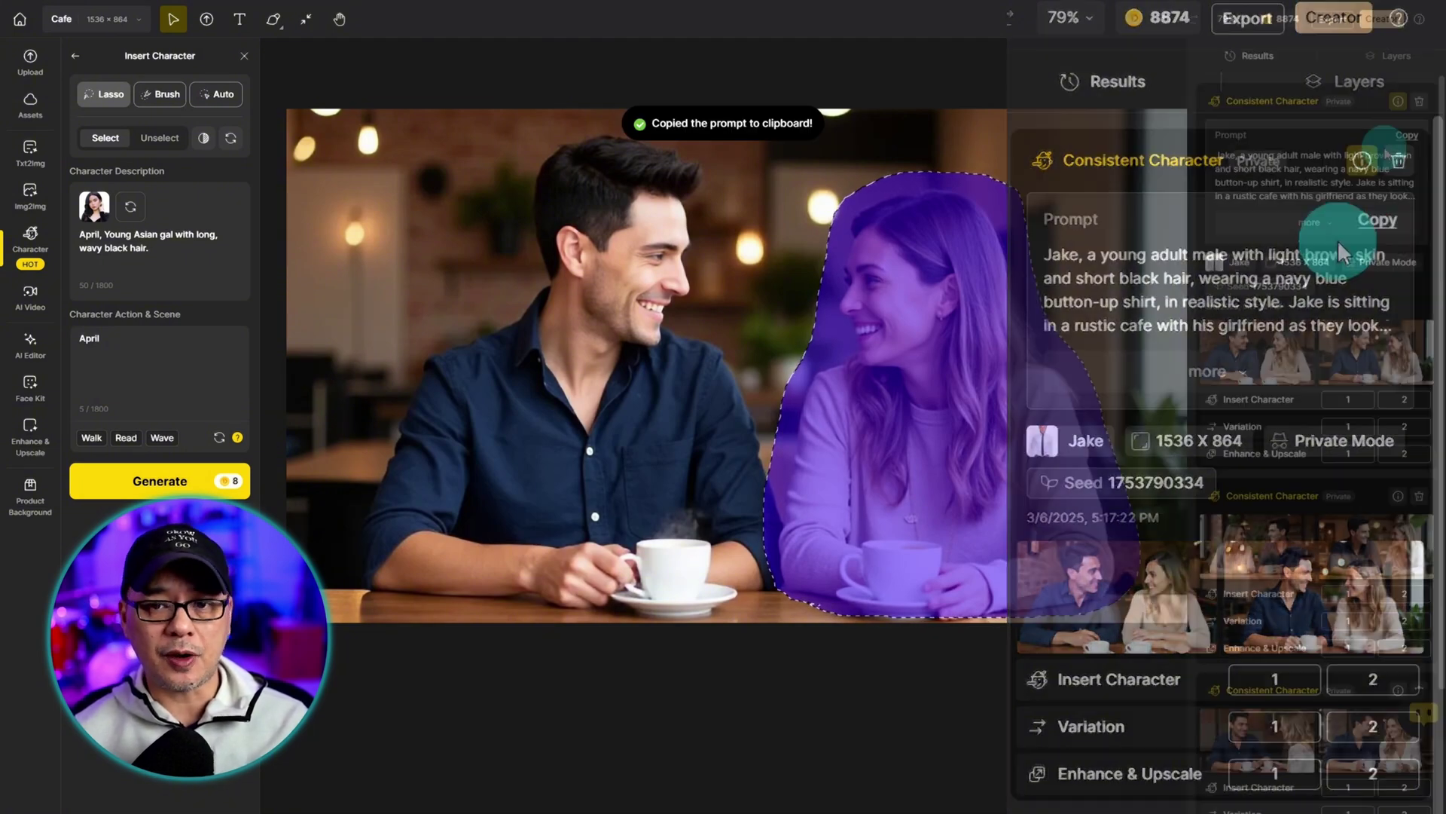
{"action": "left_click", "coordinate": [145, 347]}
{"action": "key", "text": "ctrl+a"}
{"action": "key", "text": "ctrl+v"}
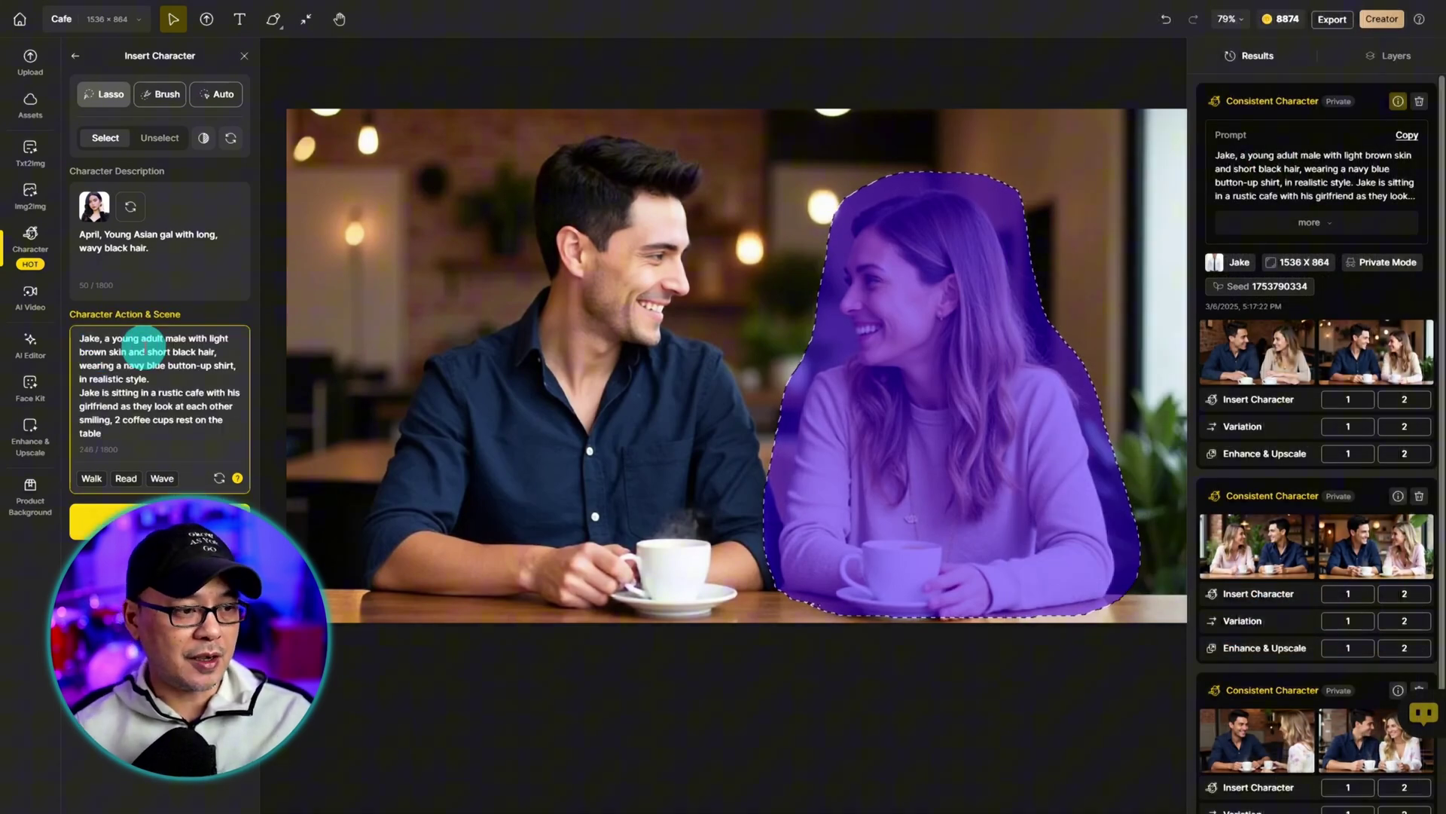
{"action": "triple_click", "coordinate": [154, 379]}
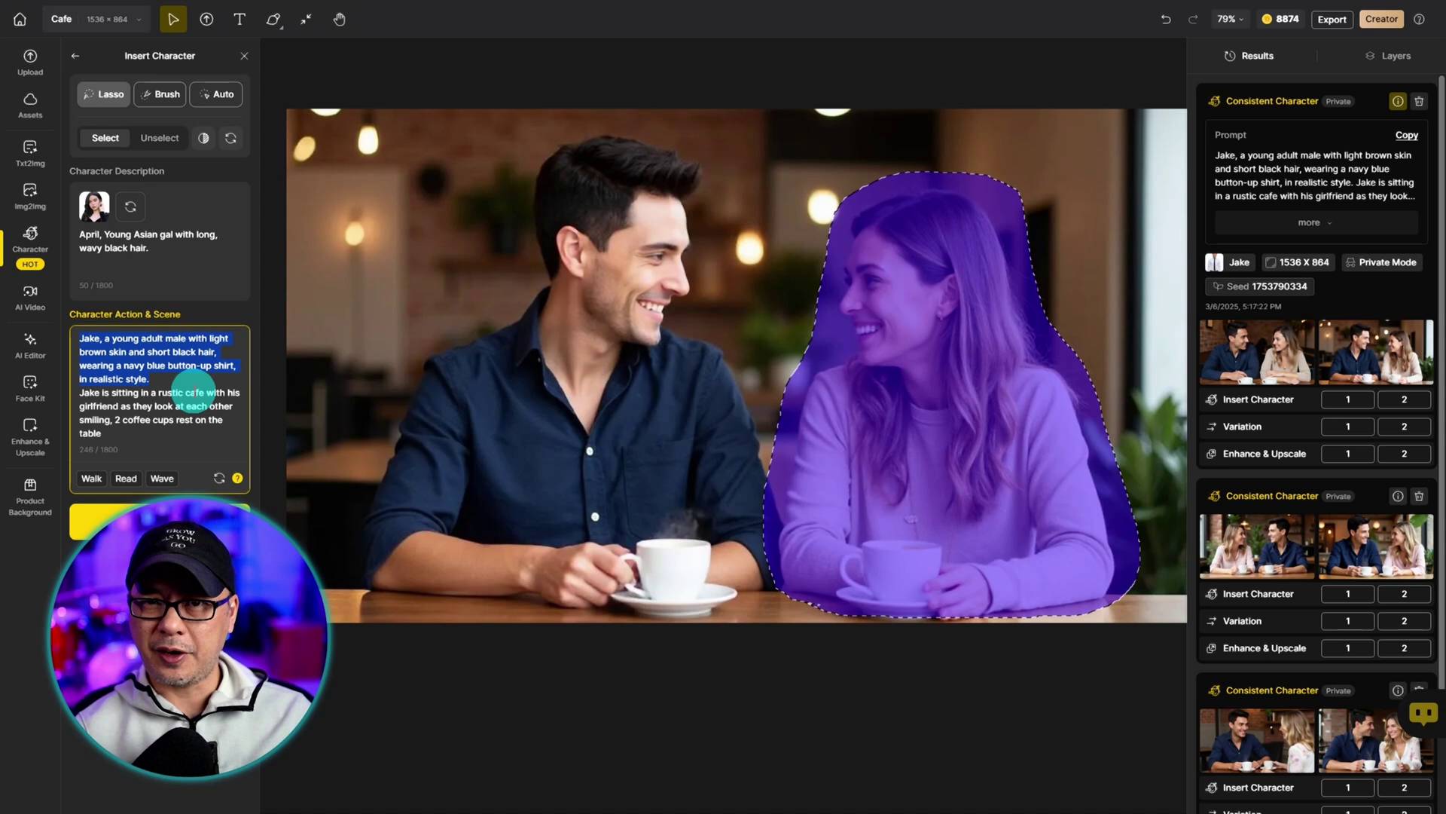
{"action": "key", "text": "BackSpace"}
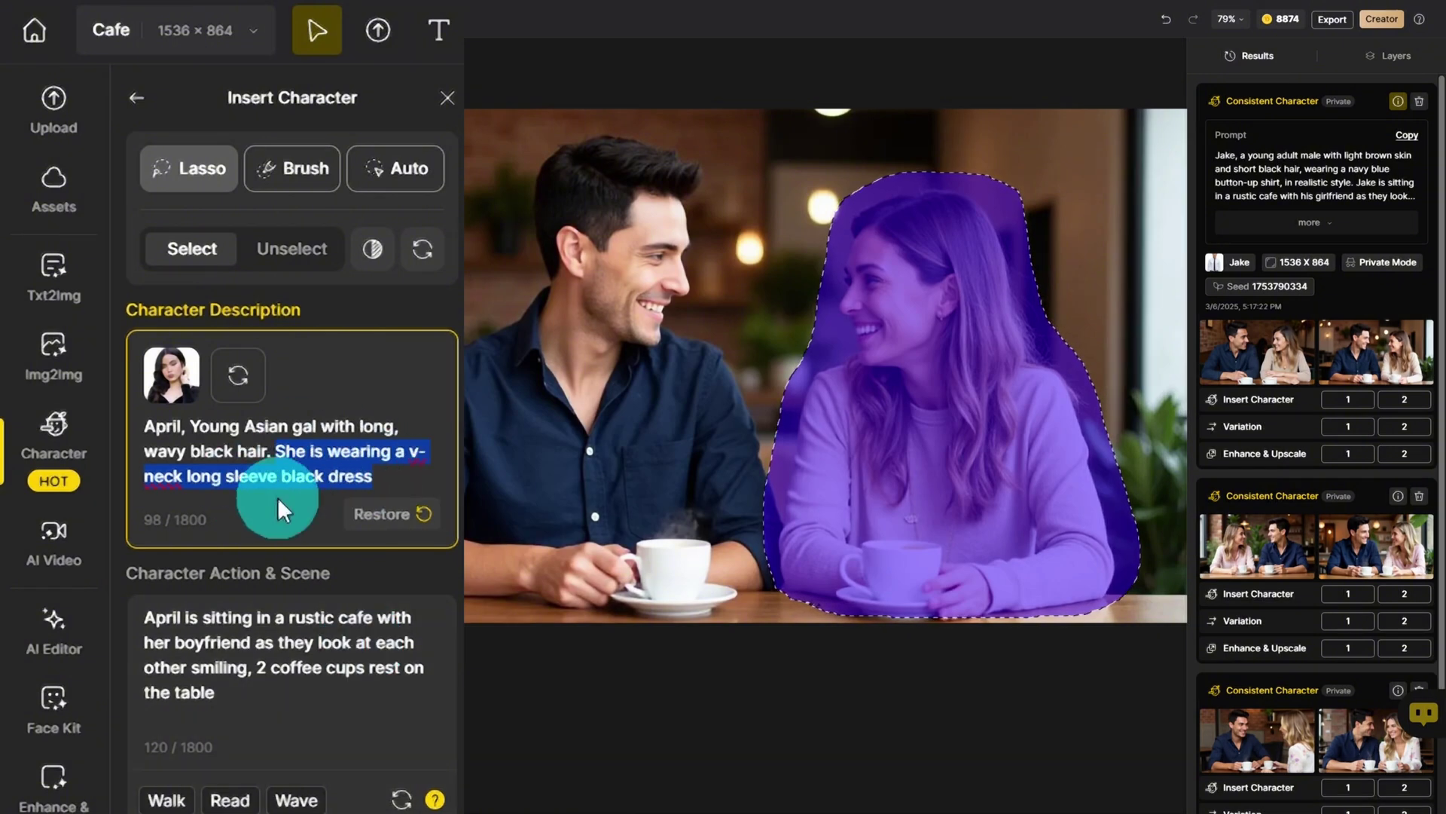
{"action": "left_click", "coordinate": [153, 488]}
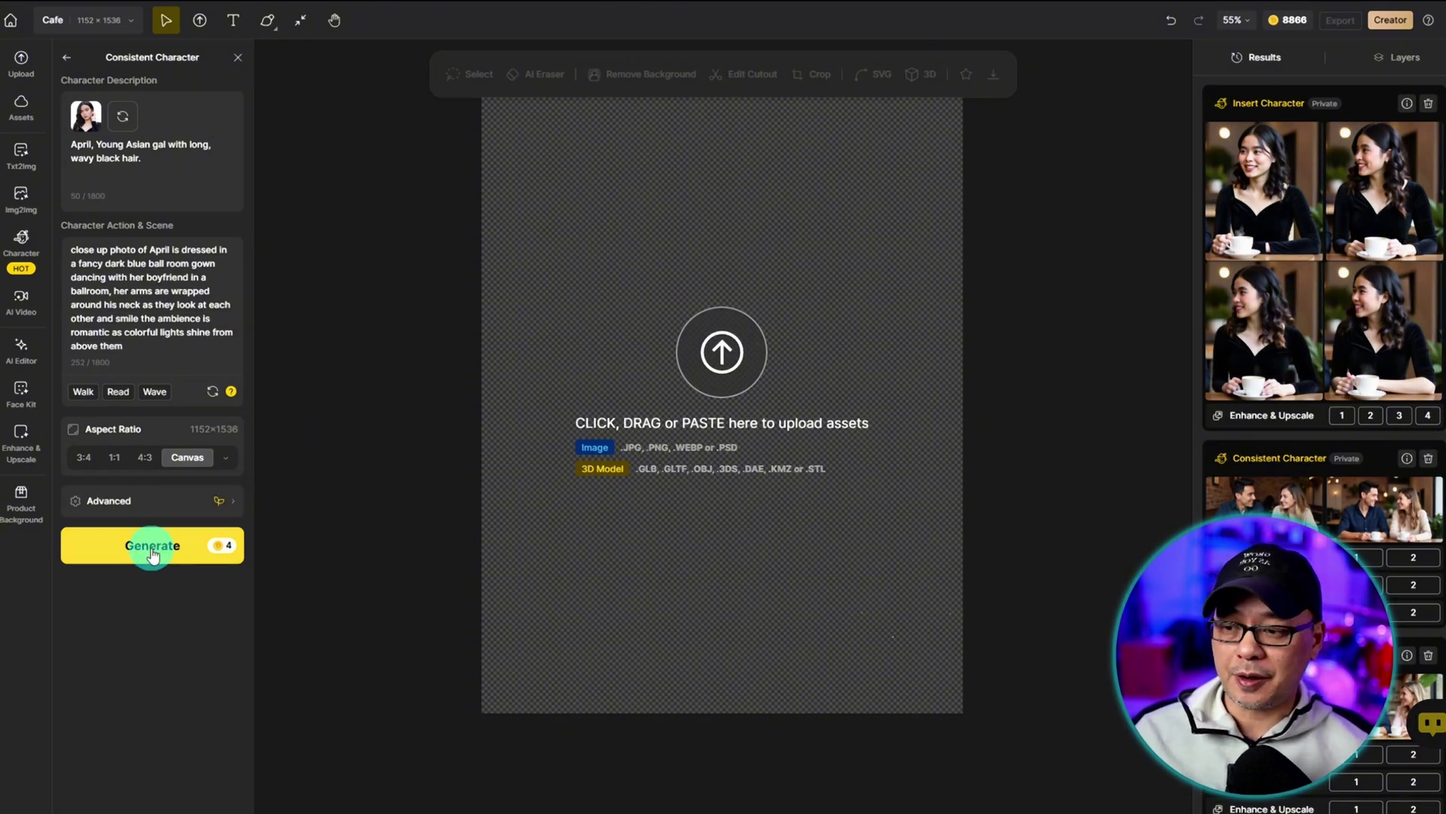
Generate April in a dark blue gown dancing with her boyfriend in a ballroom
{"action": "left_click", "coordinate": [152, 544]}
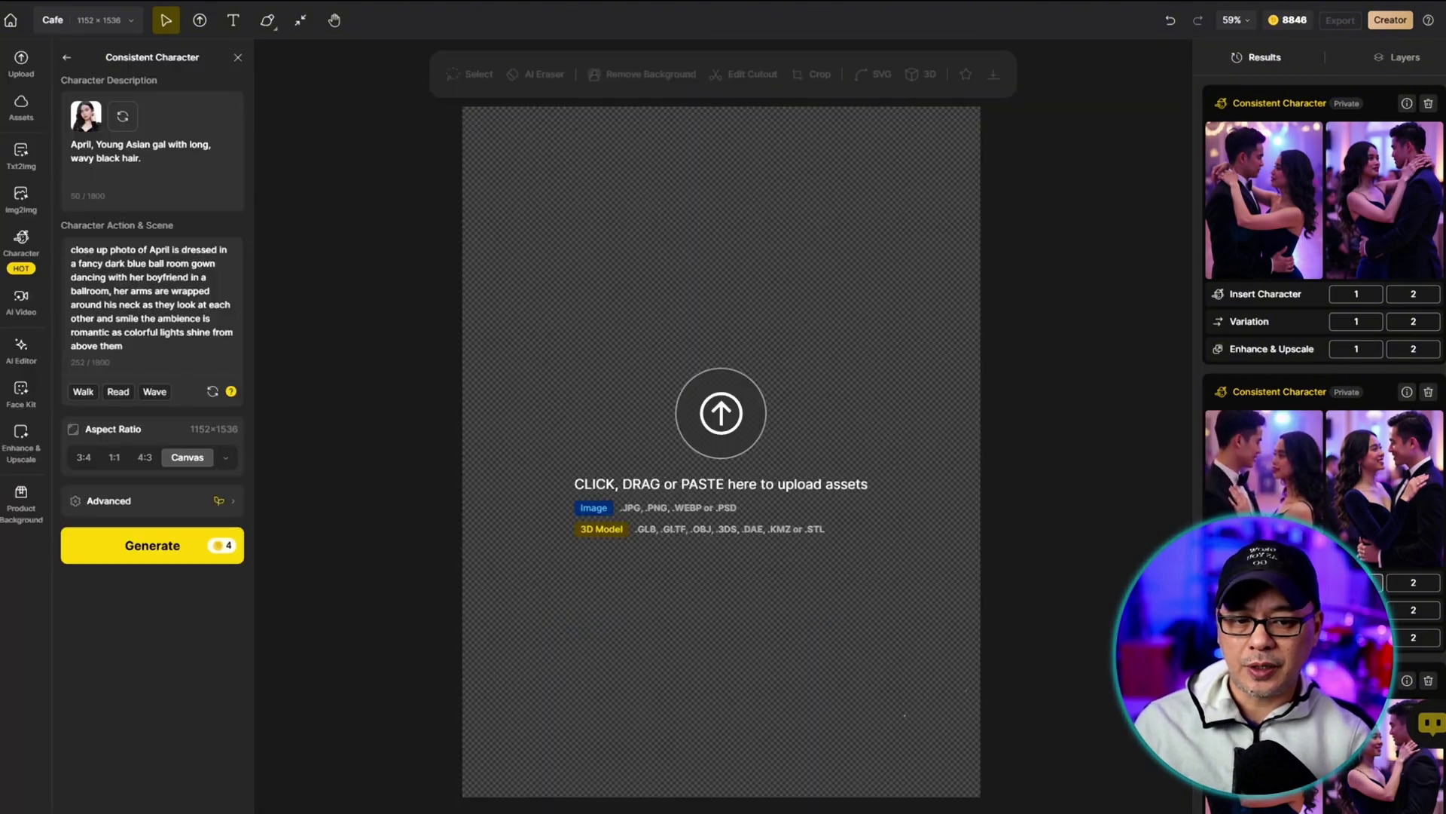
Place the ballroom image, mask the man without the woman's arm, and extend it toward his head
{"action": "double_click", "coordinate": [1250, 459]}
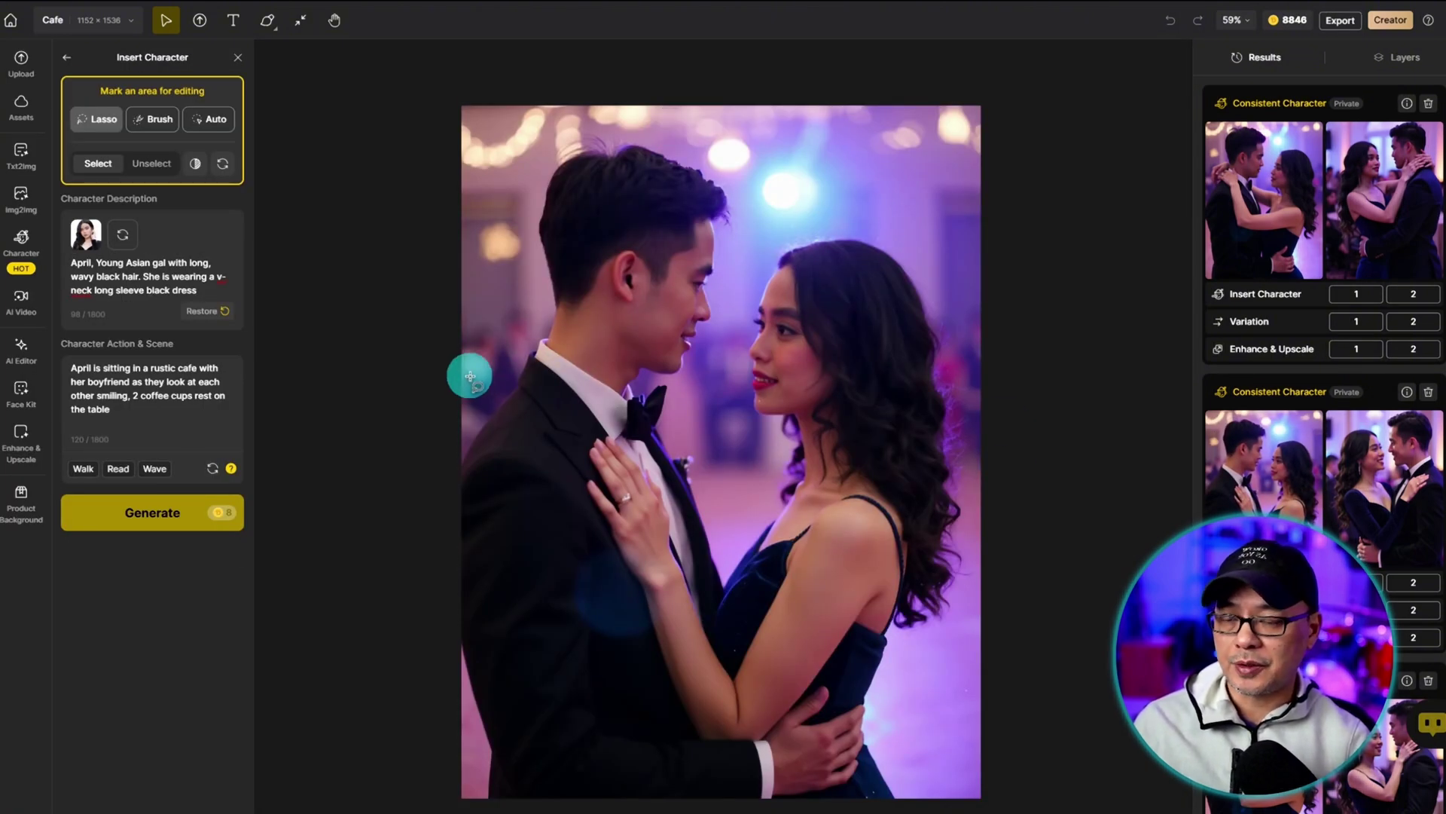
{"action": "left_click", "coordinate": [208, 119]}
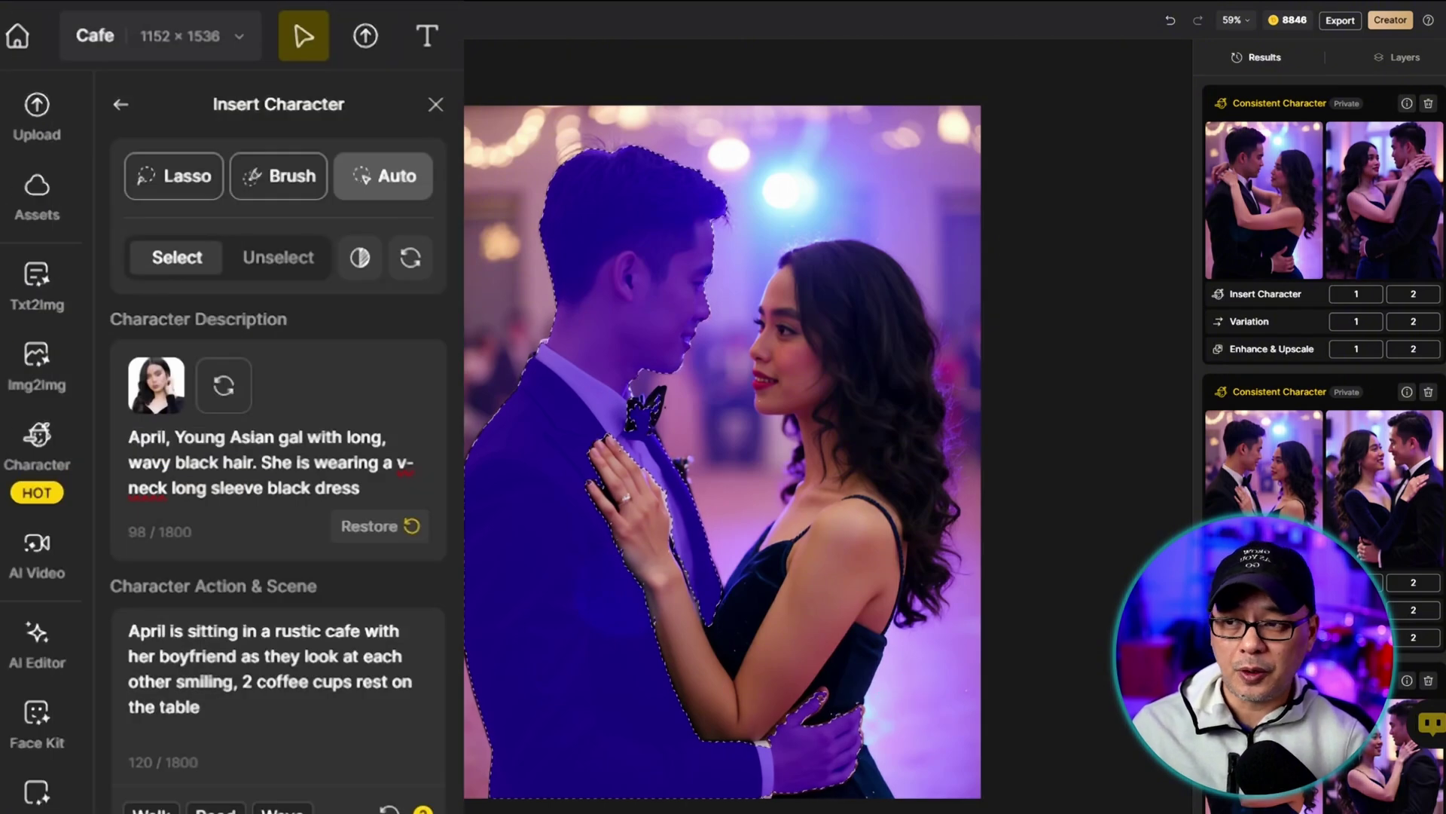
{"action": "left_click", "coordinate": [297, 269]}
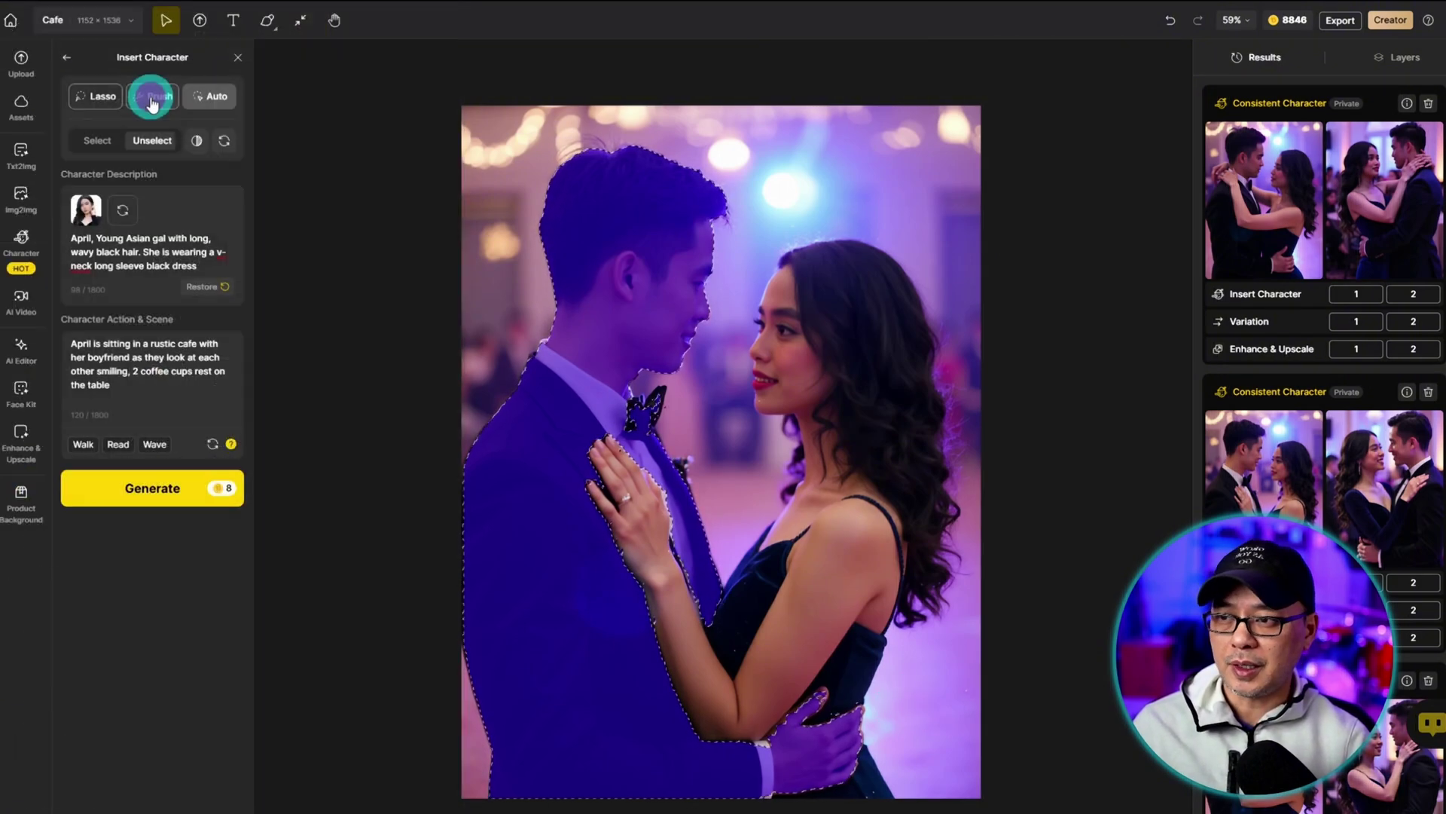
{"action": "left_click", "coordinate": [279, 181]}
{"action": "mouse_move", "coordinate": [806, 698]}
{"action": "left_mouse_down"}
{"action": "mouse_move", "coordinate": [859, 749]}
{"action": "mouse_move", "coordinate": [794, 780]}
{"action": "mouse_move", "coordinate": [829, 735]}
{"action": "left_mouse_up"}
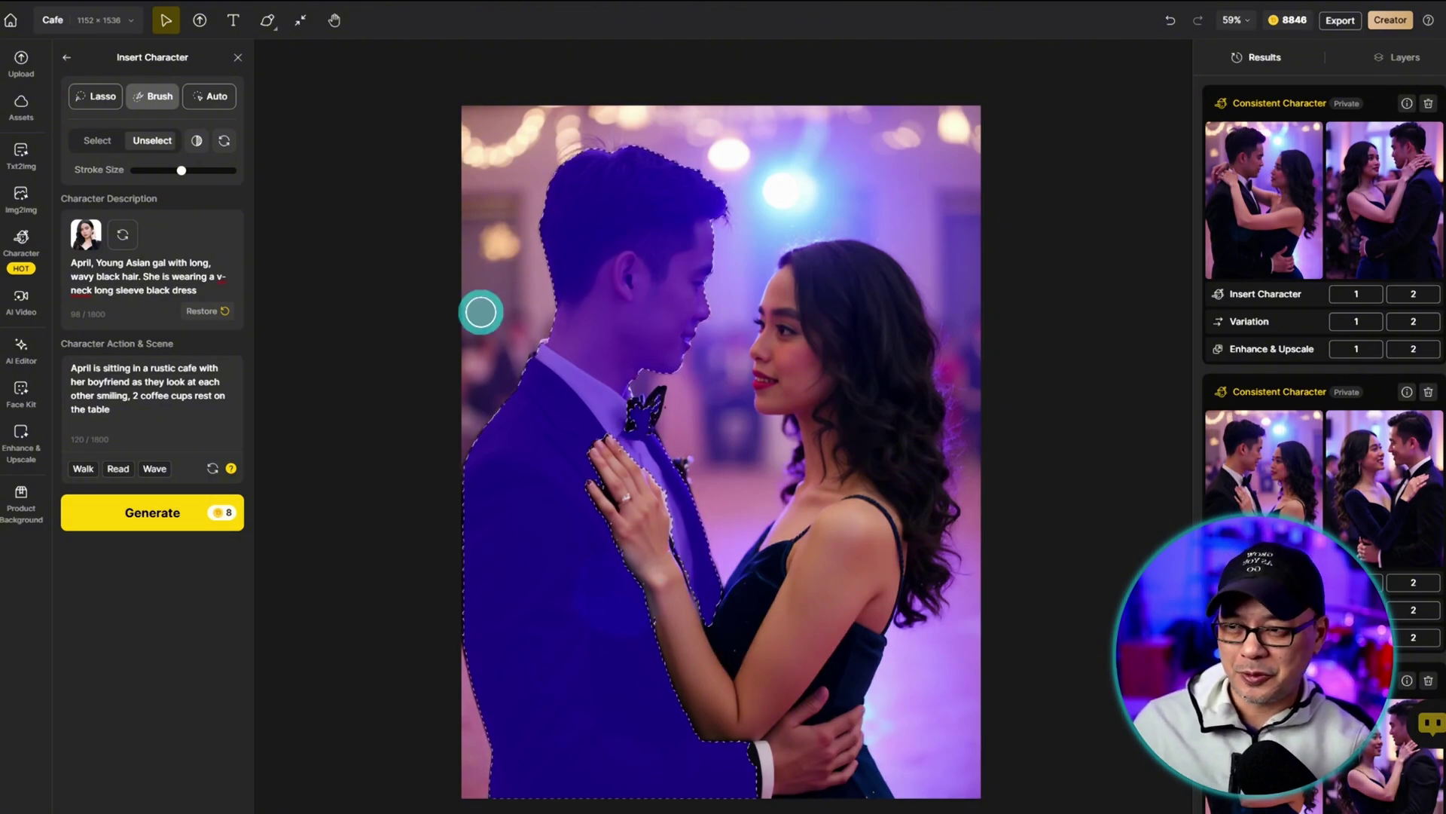
{"action": "left_click", "coordinate": [100, 142]}
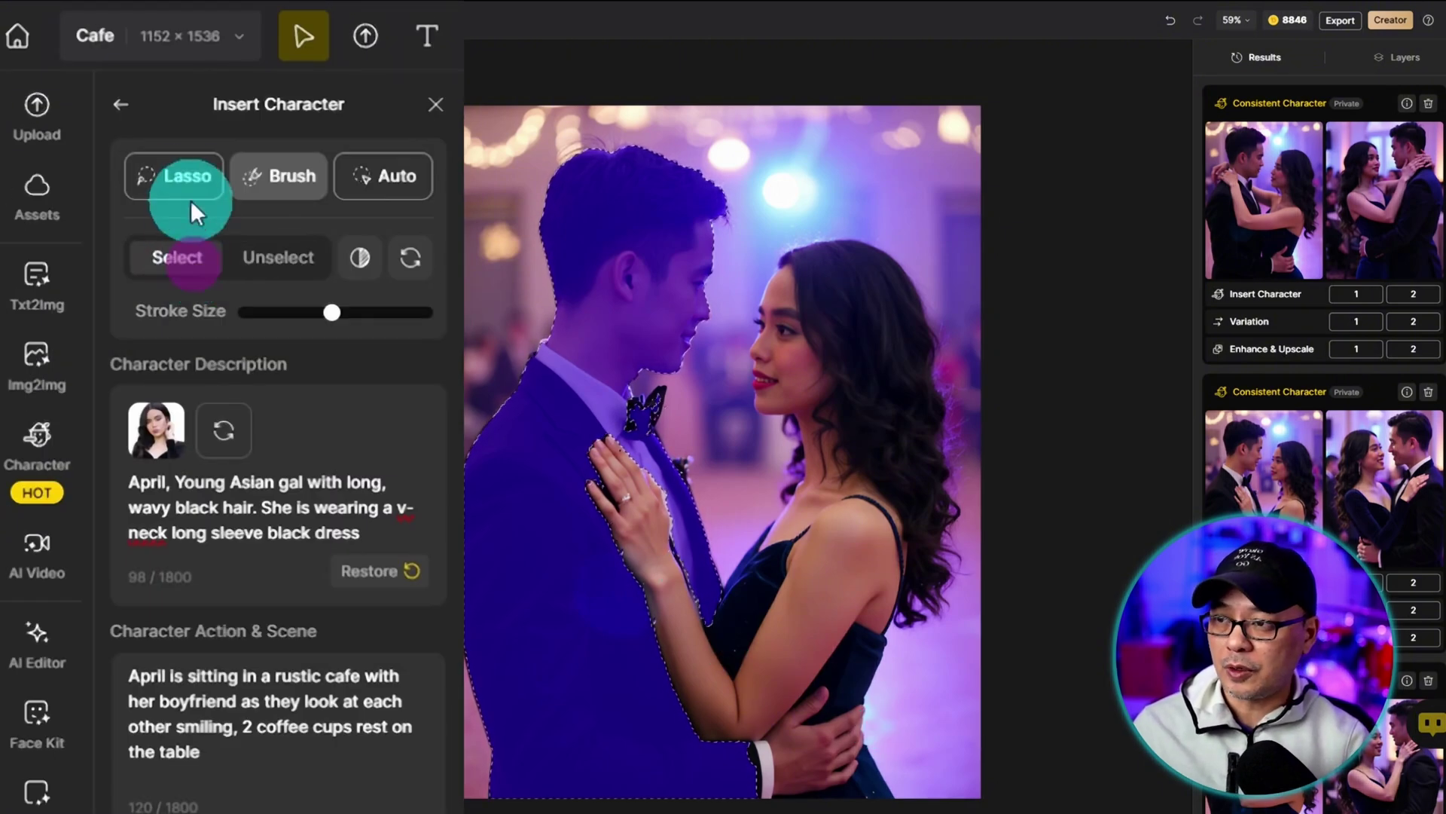
{"action": "left_click", "coordinate": [101, 96]}
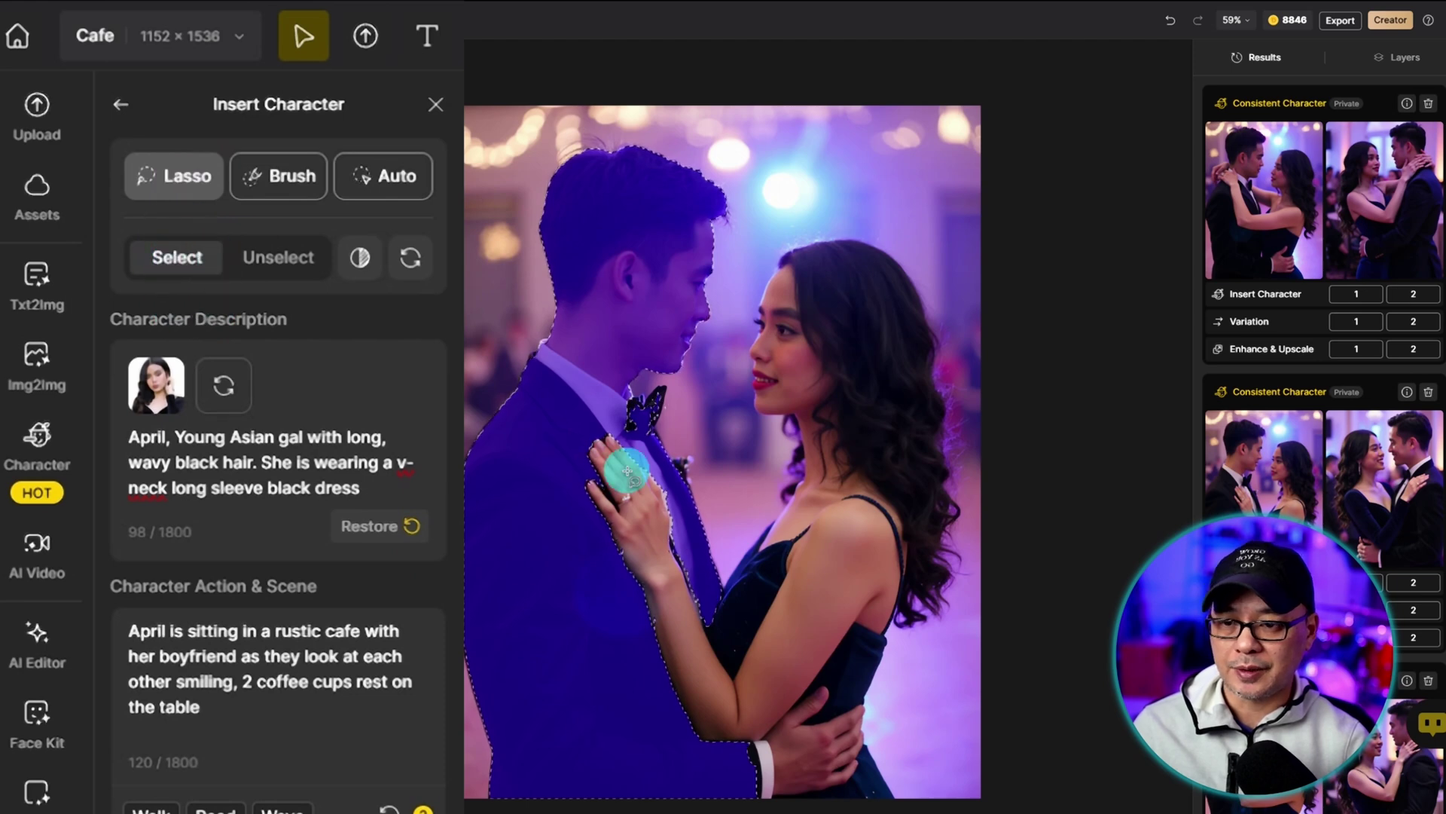
{"action": "left_click_drag", "start_coordinate": [711, 577], "coordinate": [626, 422]}
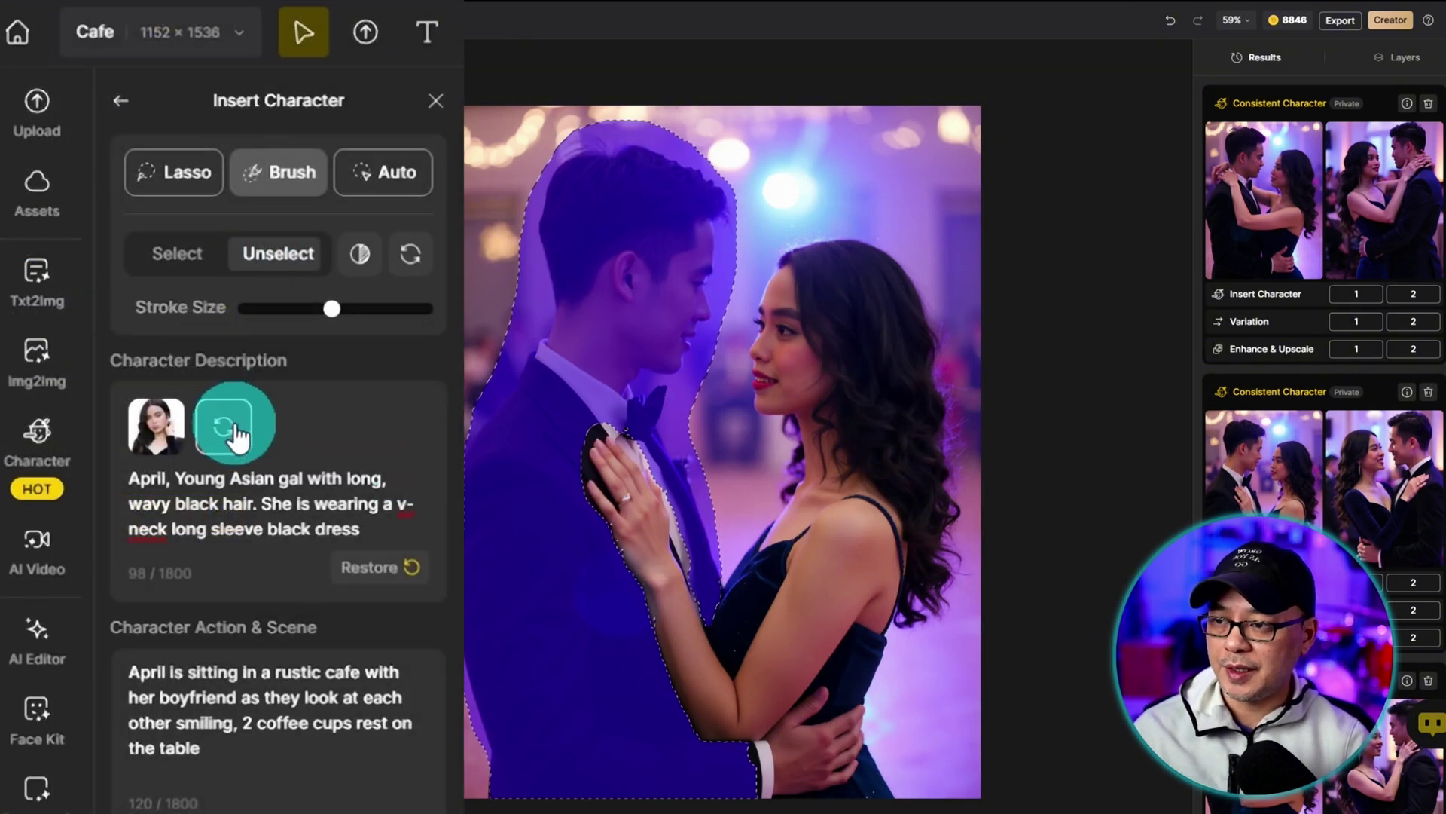
Swap the insert character to Jake, paste an earlier result's prompt as the scene, and generate
{"action": "left_click", "coordinate": [122, 210]}
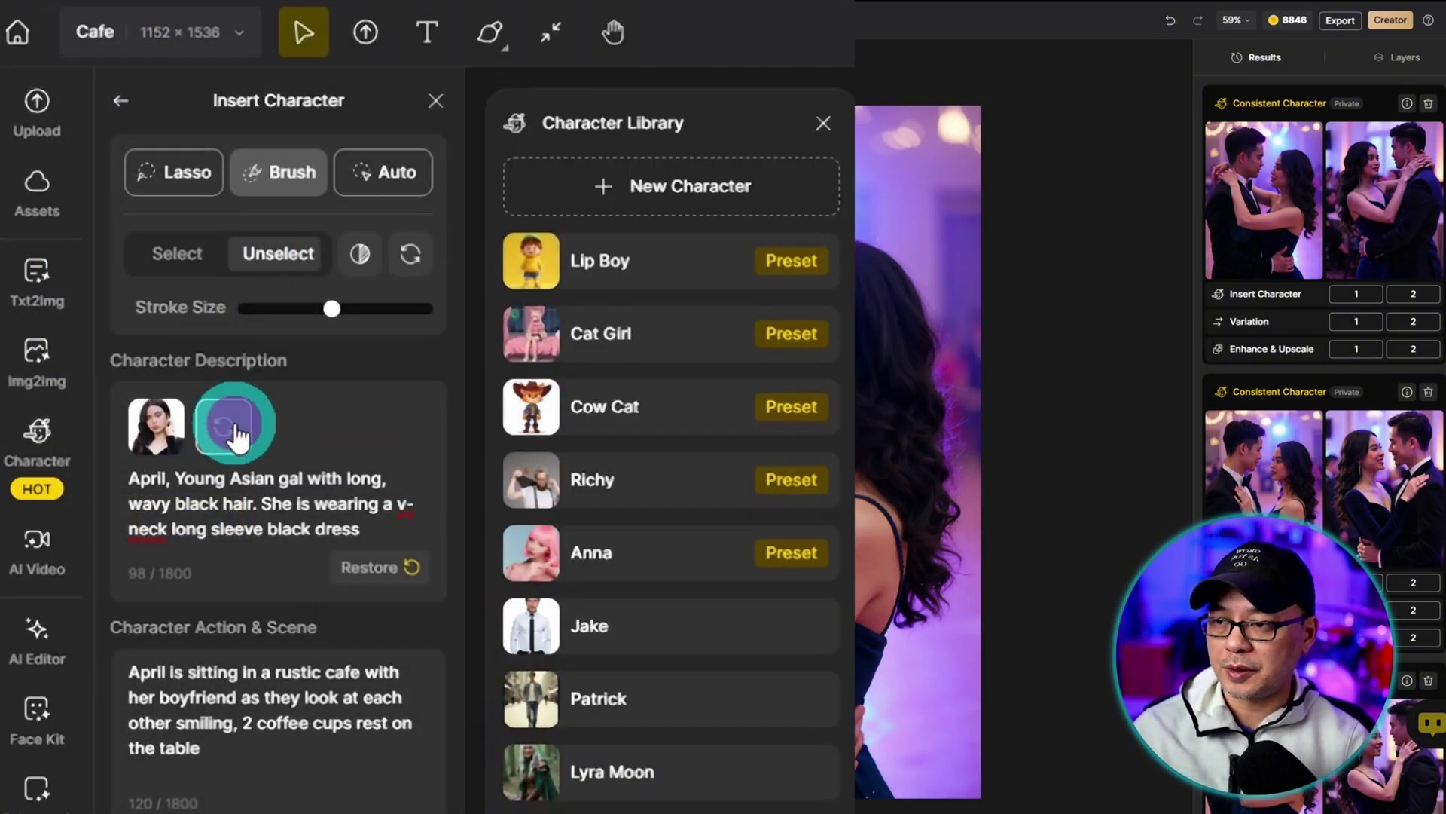
{"action": "left_click", "coordinate": [745, 625]}
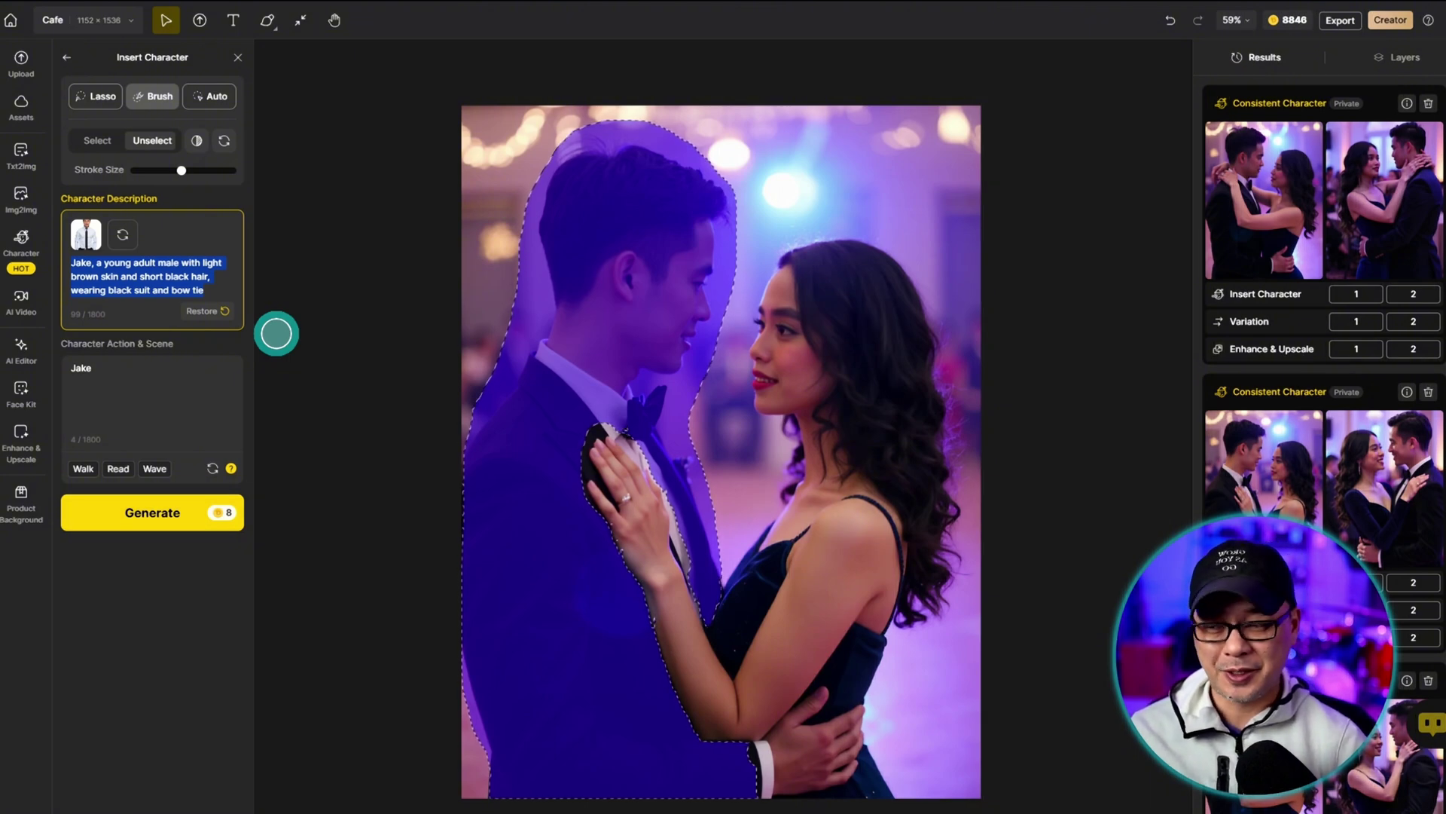
{"action": "left_click", "coordinate": [1406, 391]}
{"action": "left_click", "coordinate": [1415, 427]}
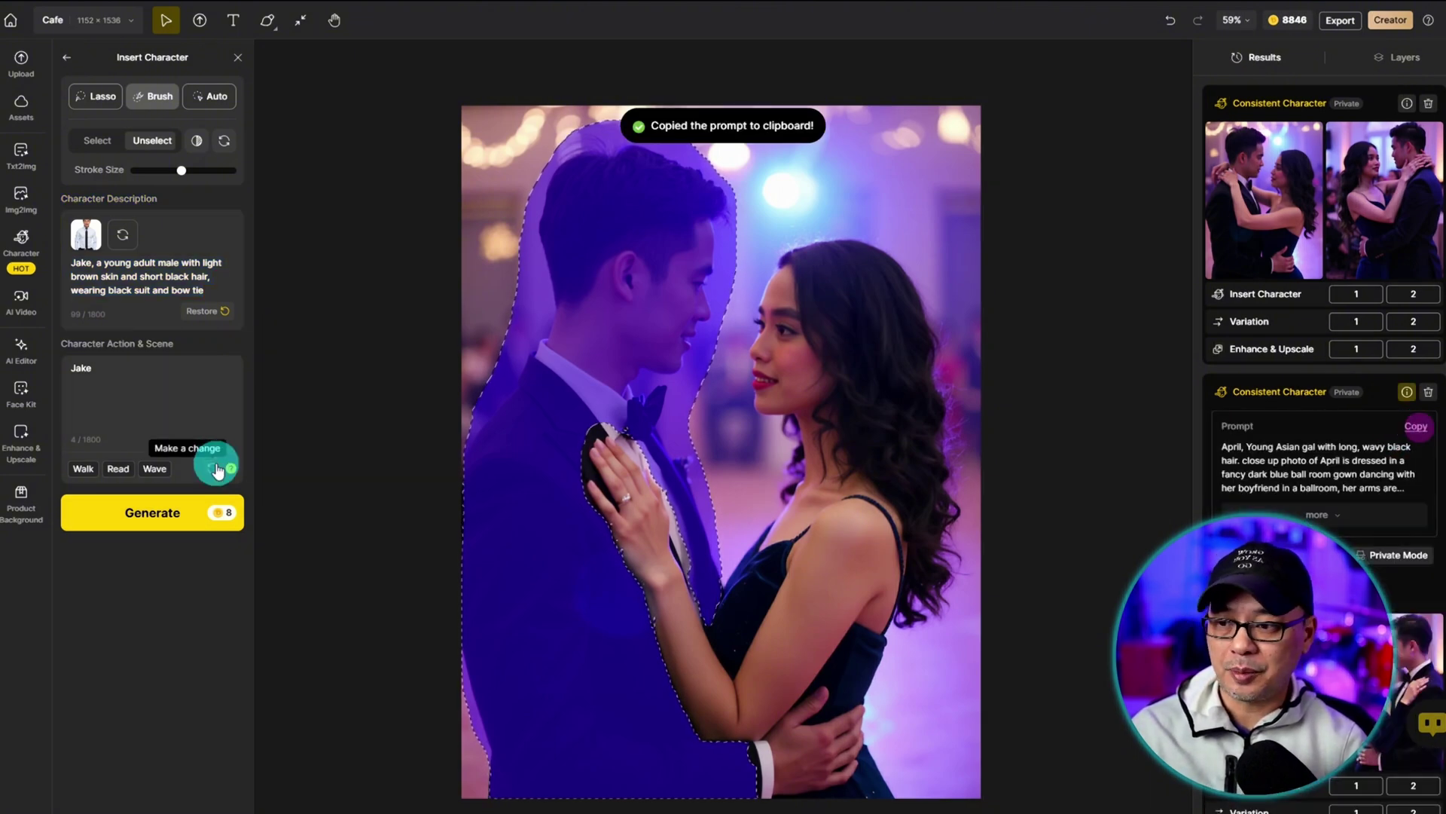
{"action": "left_click", "coordinate": [177, 383]}
{"action": "key", "text": "ctrl+a"}
{"action": "key", "text": "ctrl+v"}
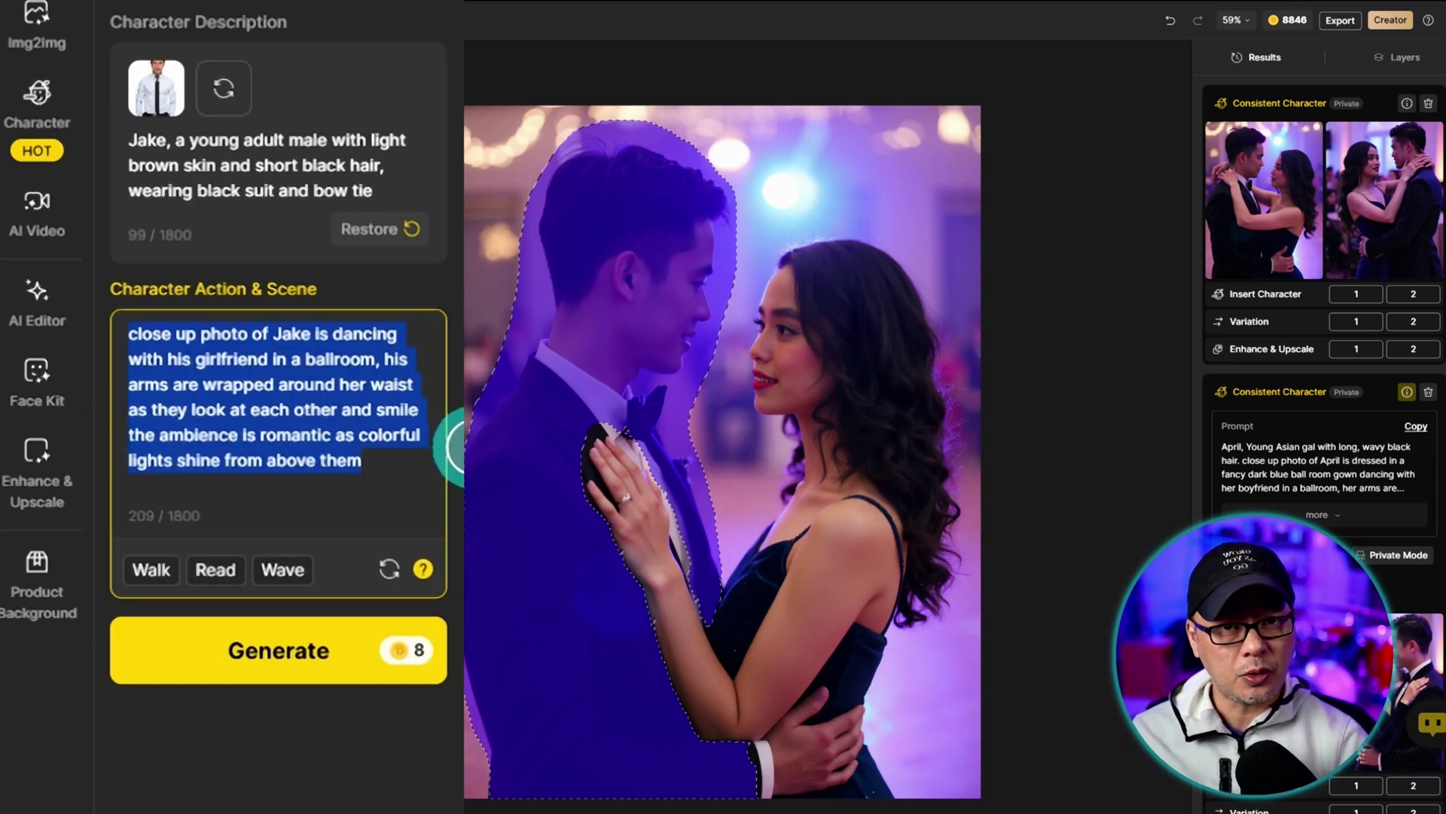
{"action": "left_click", "coordinate": [249, 662]}
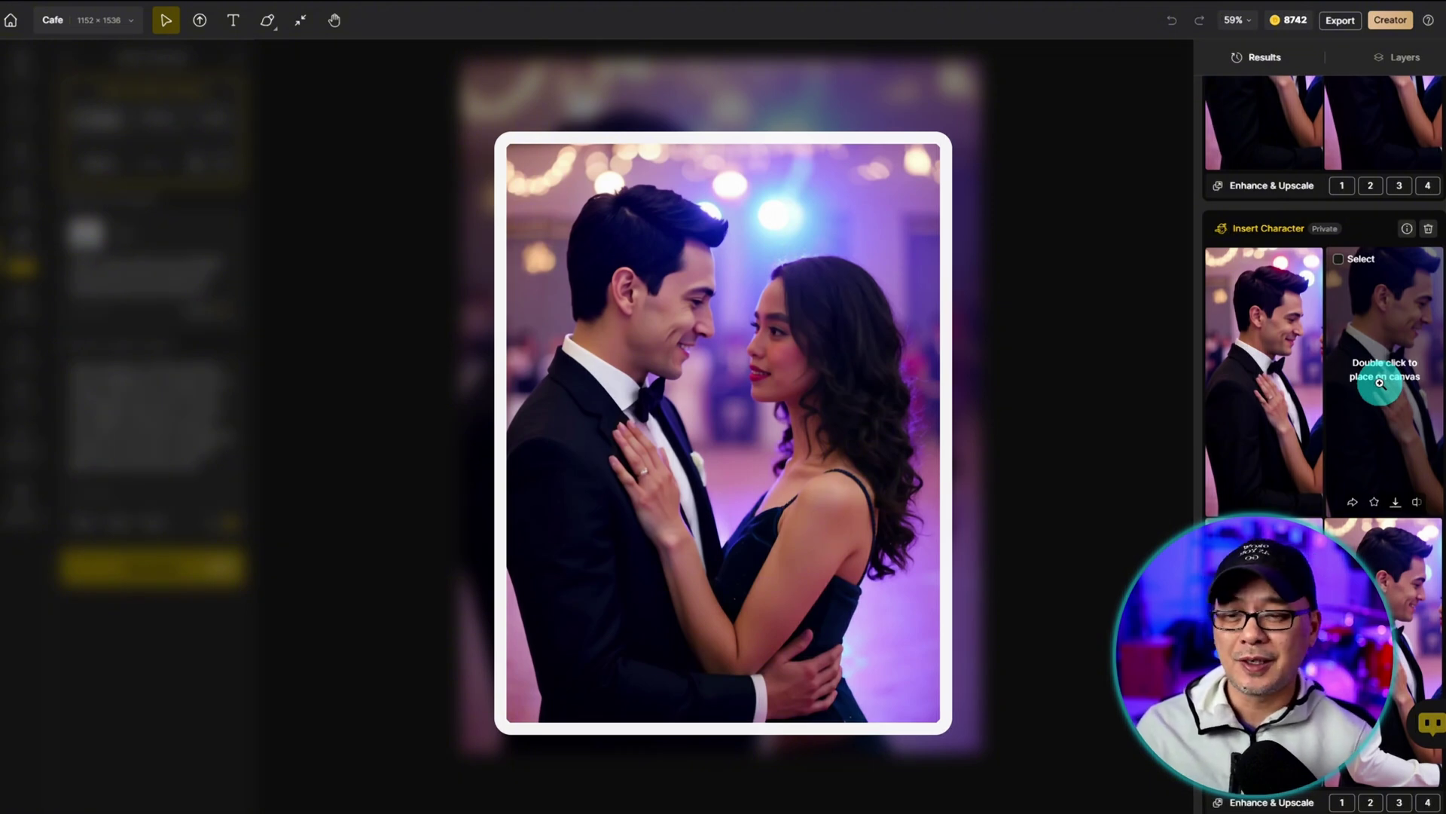
Close the result preview and zoom in on Jake's face, then zoom back out
{"action": "left_click", "coordinate": [1090, 351]}
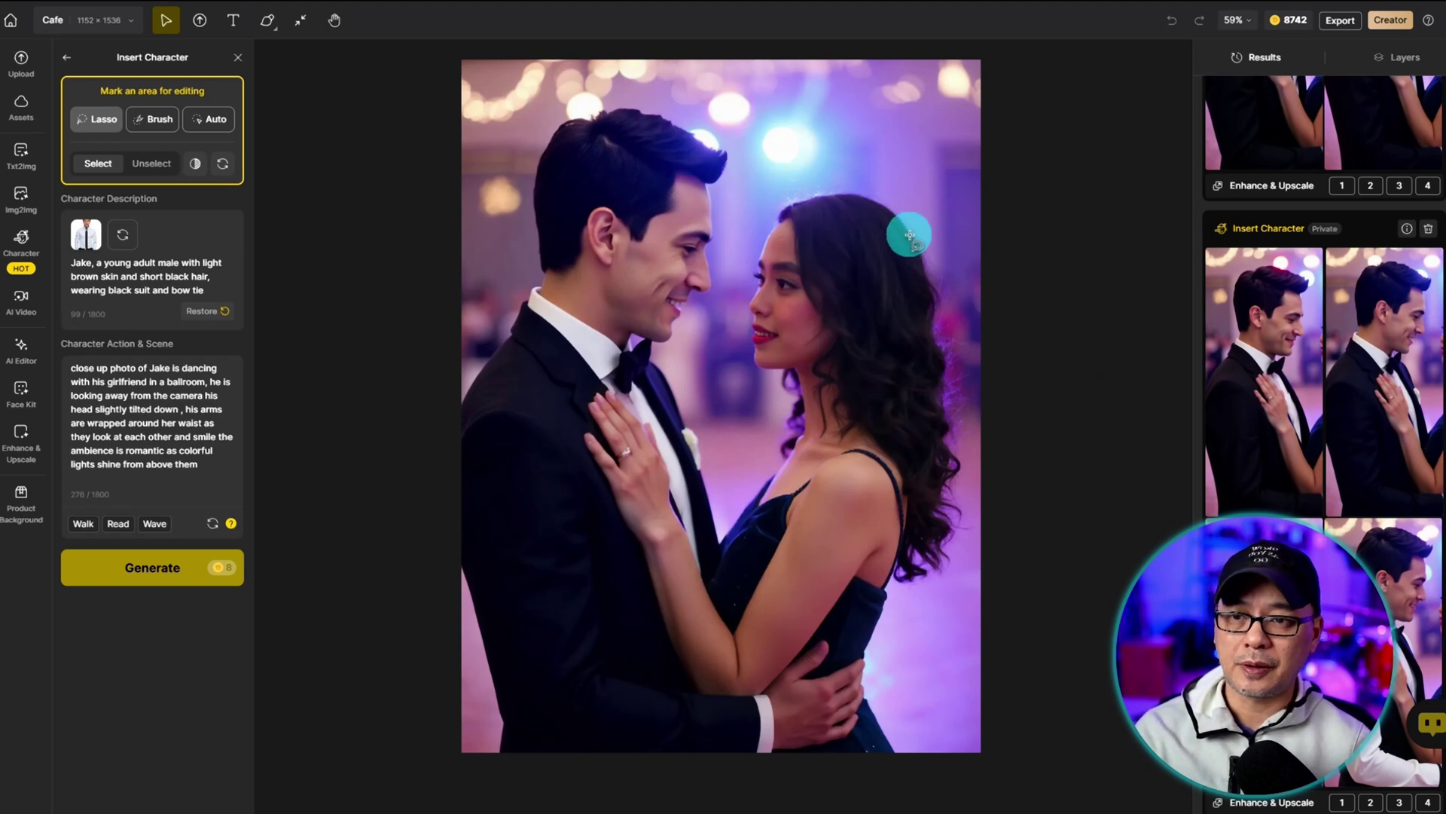
{"action": "scroll", "coordinate": [829, 225], "scroll_direction": "up", "scroll_amount": 5}
{"action": "scroll", "coordinate": [760, 226], "scroll_direction": "up", "scroll_amount": 3}
{"action": "scroll", "coordinate": [761, 226], "scroll_direction": "left", "scroll_amount": 3}
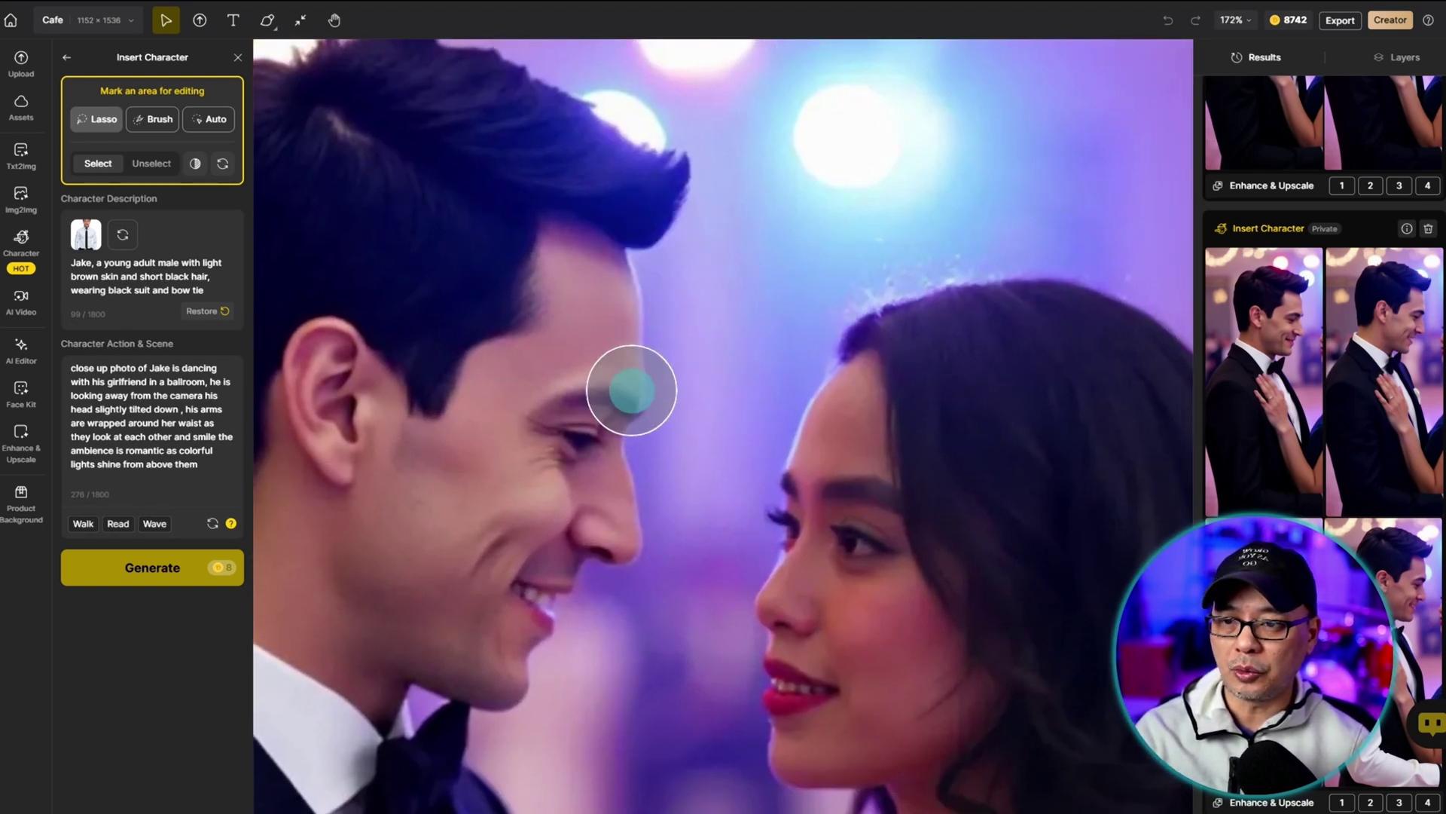
{"action": "scroll", "coordinate": [1082, 413], "scroll_direction": "down", "scroll_amount": 5}
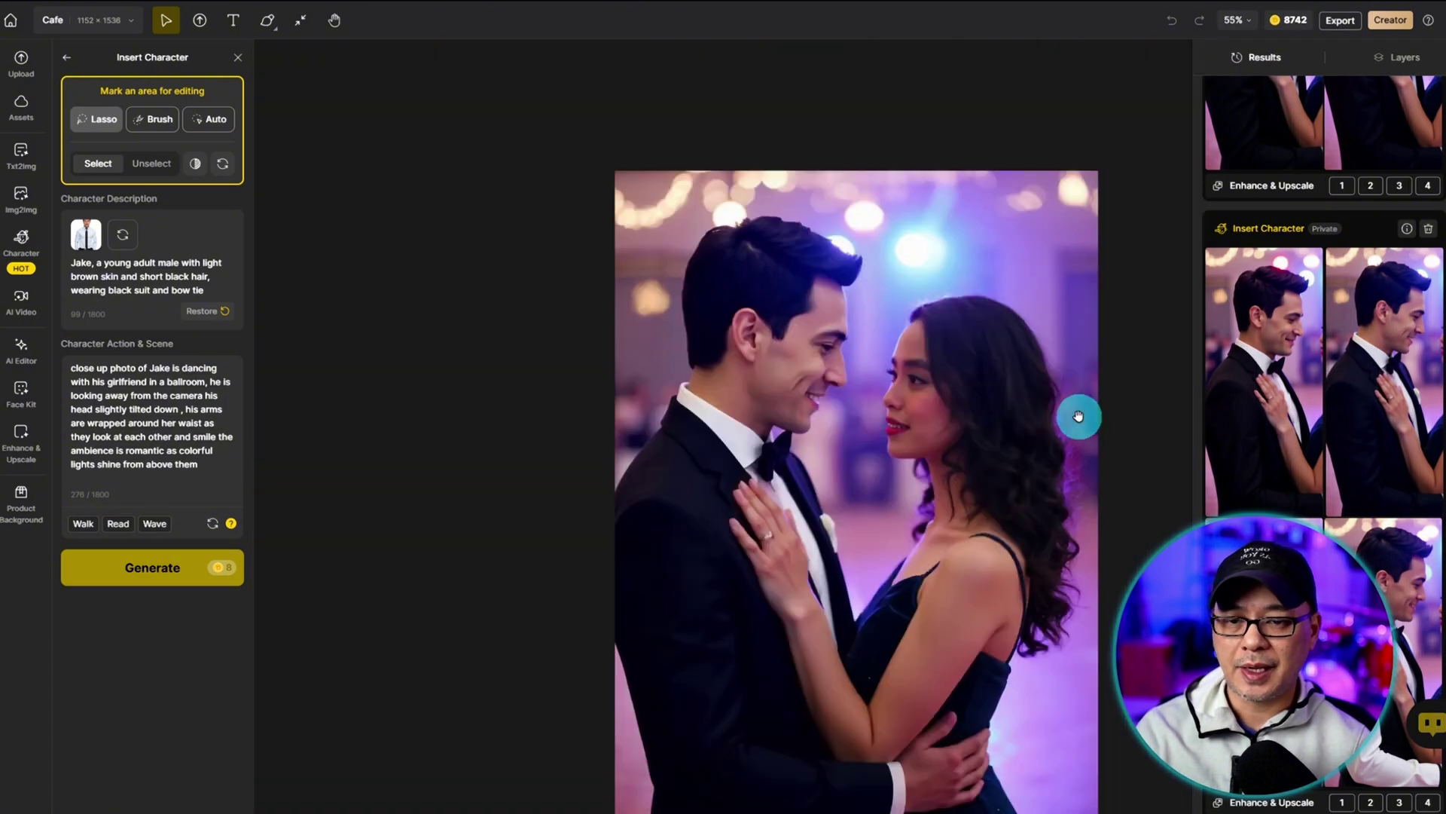
{"action": "left_click_drag", "start_coordinate": [1136, 426], "coordinate": [1043, 358]}
{"action": "scroll", "coordinate": [1090, 326], "scroll_direction": "up", "scroll_amount": 1}
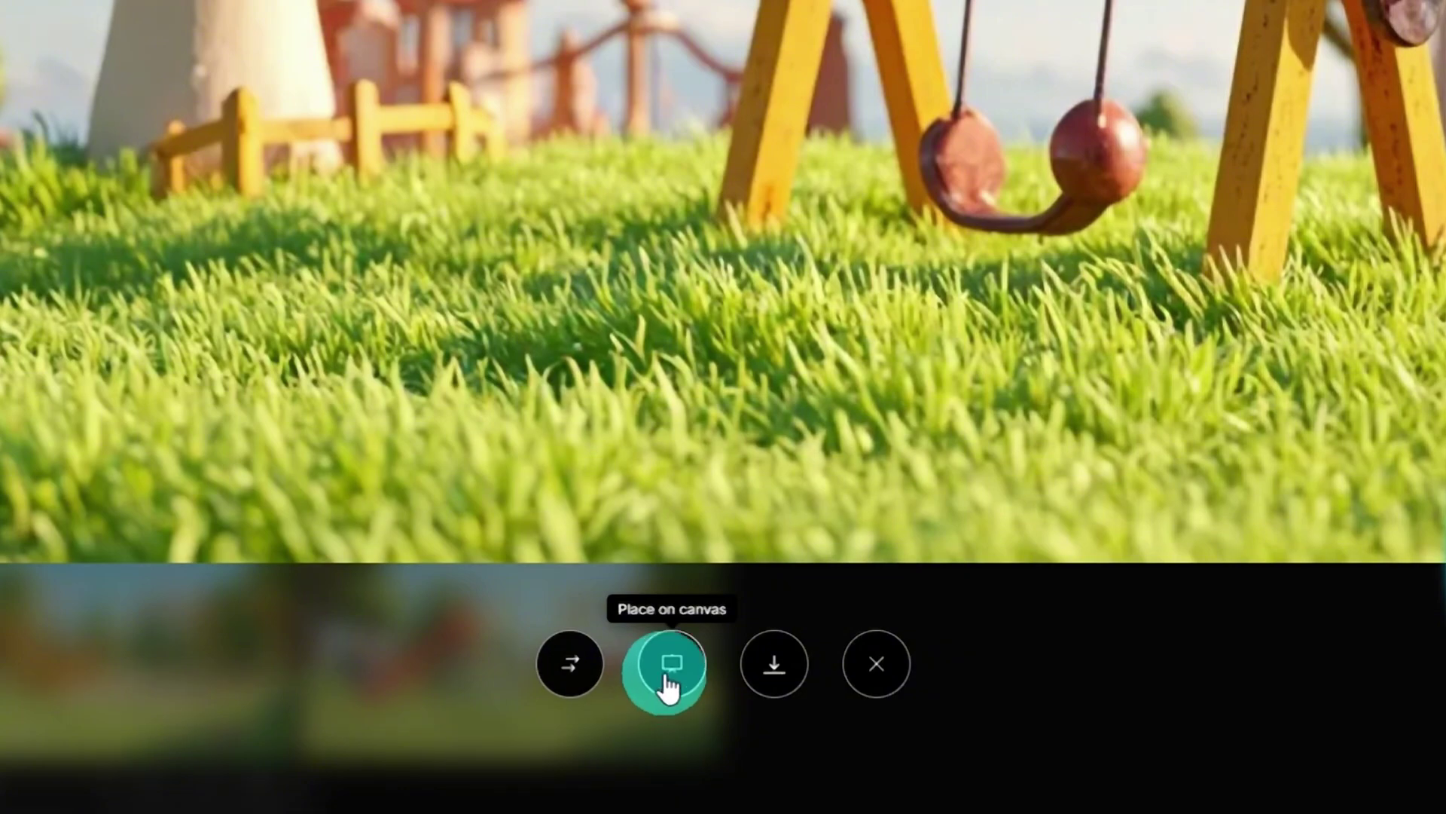
Place the 3D park image on the canvas and pick Jimmy in Insert Character
{"action": "left_click", "coordinate": [668, 678]}
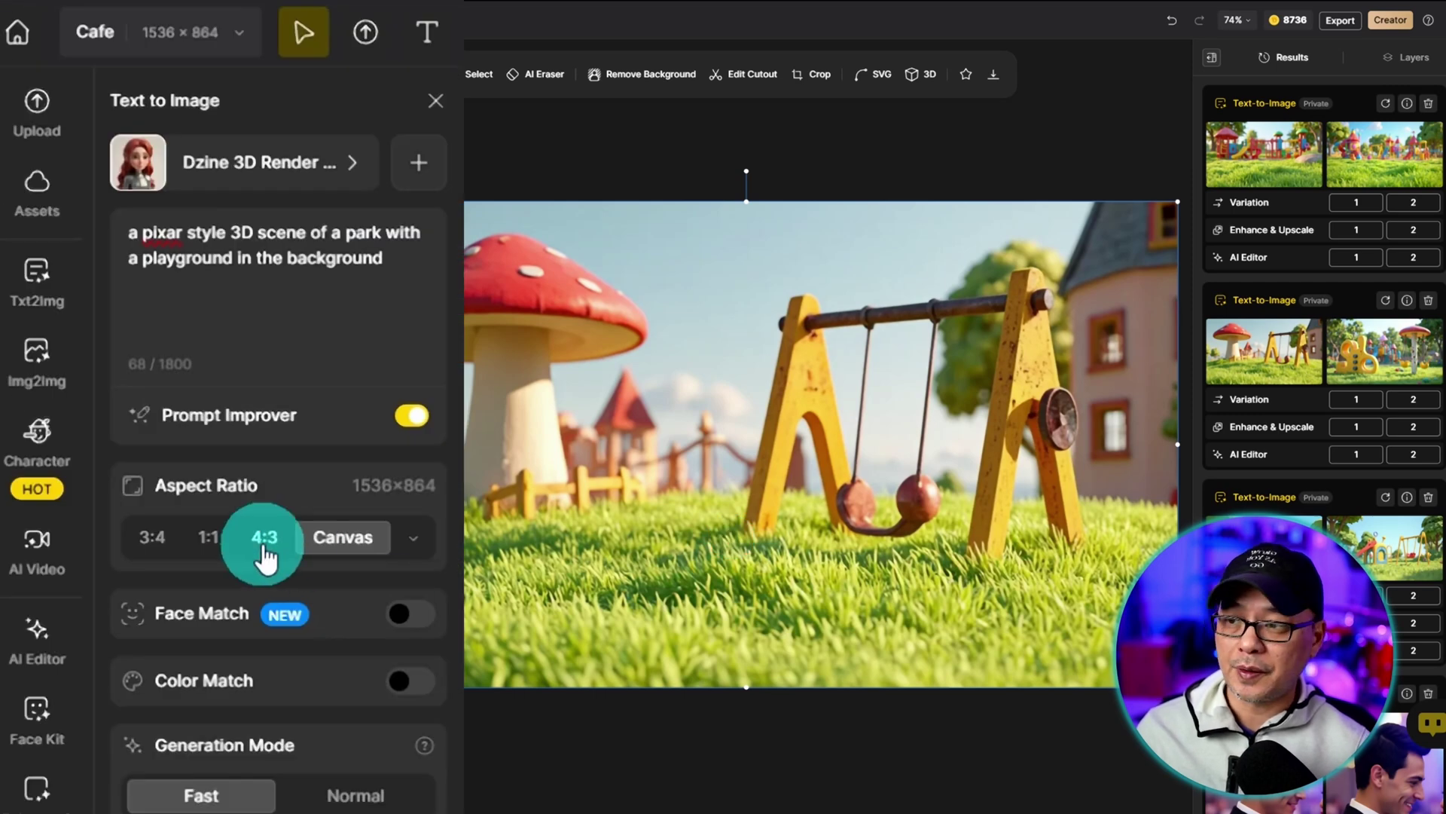
{"action": "left_click", "coordinate": [35, 433]}
{"action": "left_click", "coordinate": [317, 486]}
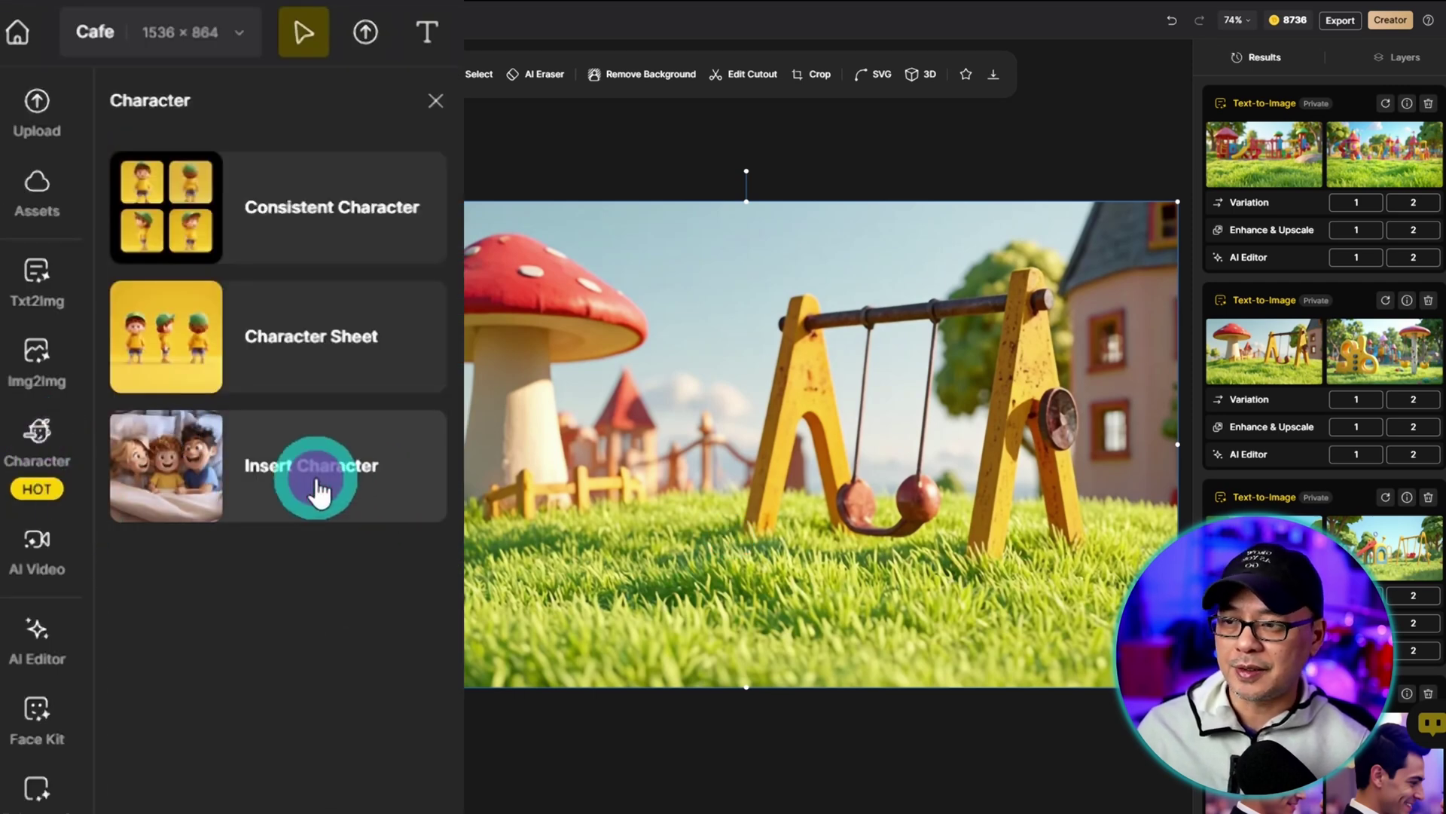
{"action": "left_click", "coordinate": [633, 636]}
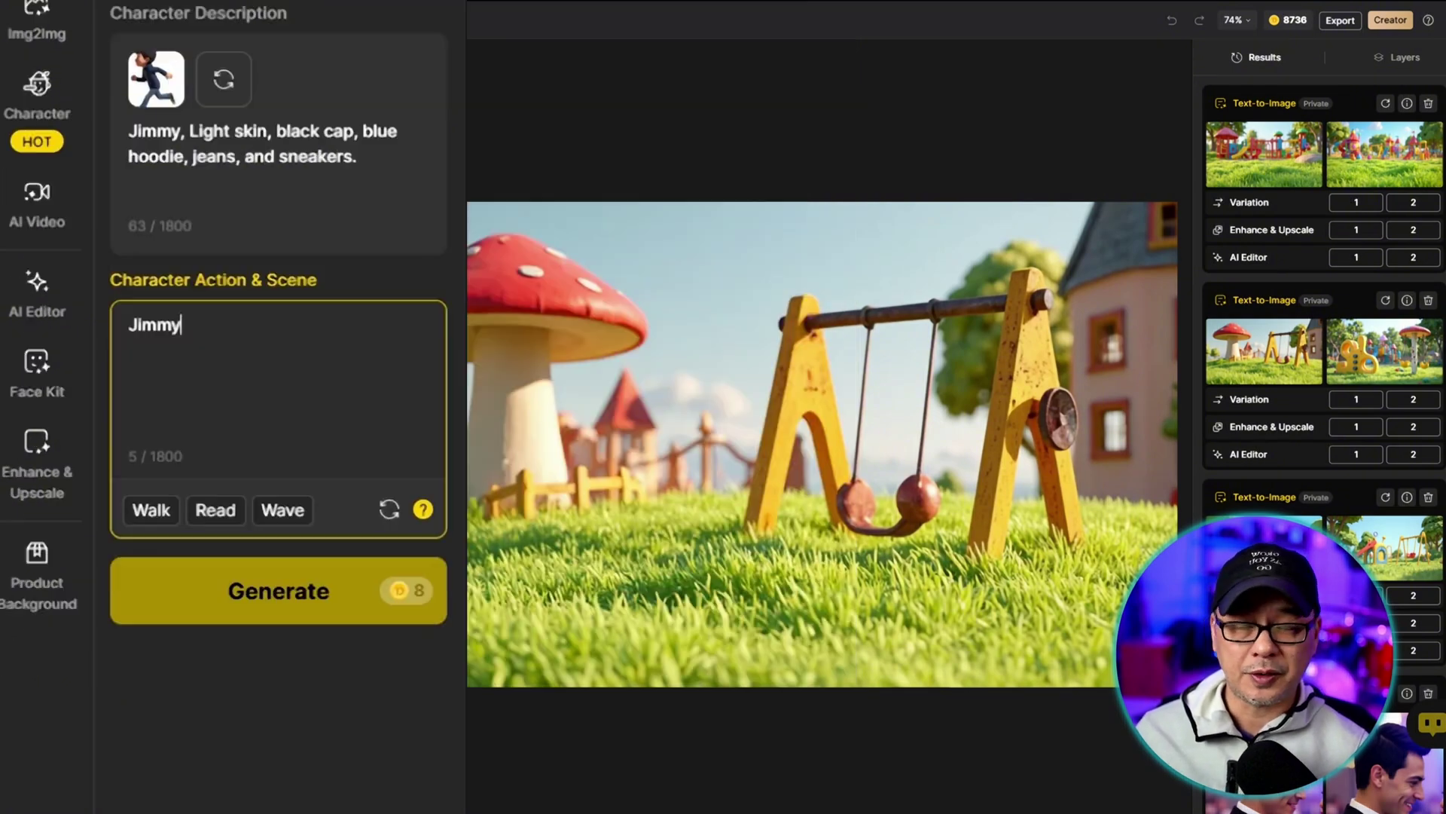
Enter 'running in the park', mark an area on the grass, and generate Jimmy there
{"action": "left_click", "coordinate": [338, 372]}
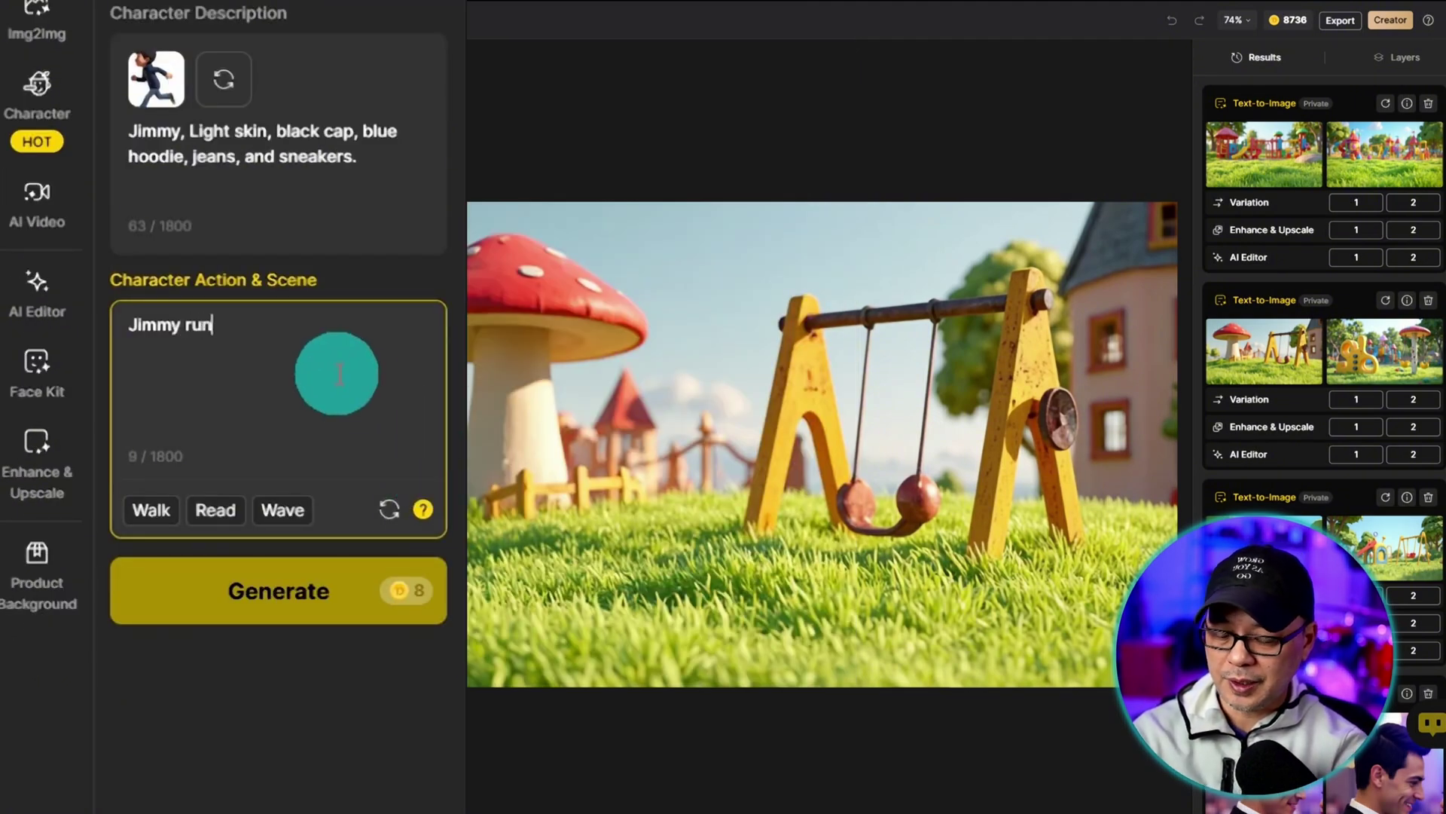
{"action": "type", "text": "running in the park"}
{"action": "mouse_move", "coordinate": [482, 493]}
{"action": "left_mouse_down"}
{"action": "mouse_move", "coordinate": [474, 595]}
{"action": "mouse_move", "coordinate": [580, 622]}
{"action": "mouse_move", "coordinate": [632, 497]}
{"action": "mouse_move", "coordinate": [526, 404]}
{"action": "mouse_move", "coordinate": [461, 474]}
{"action": "mouse_move", "coordinate": [458, 572]}
{"action": "left_mouse_up"}
{"action": "left_click", "coordinate": [154, 493]}
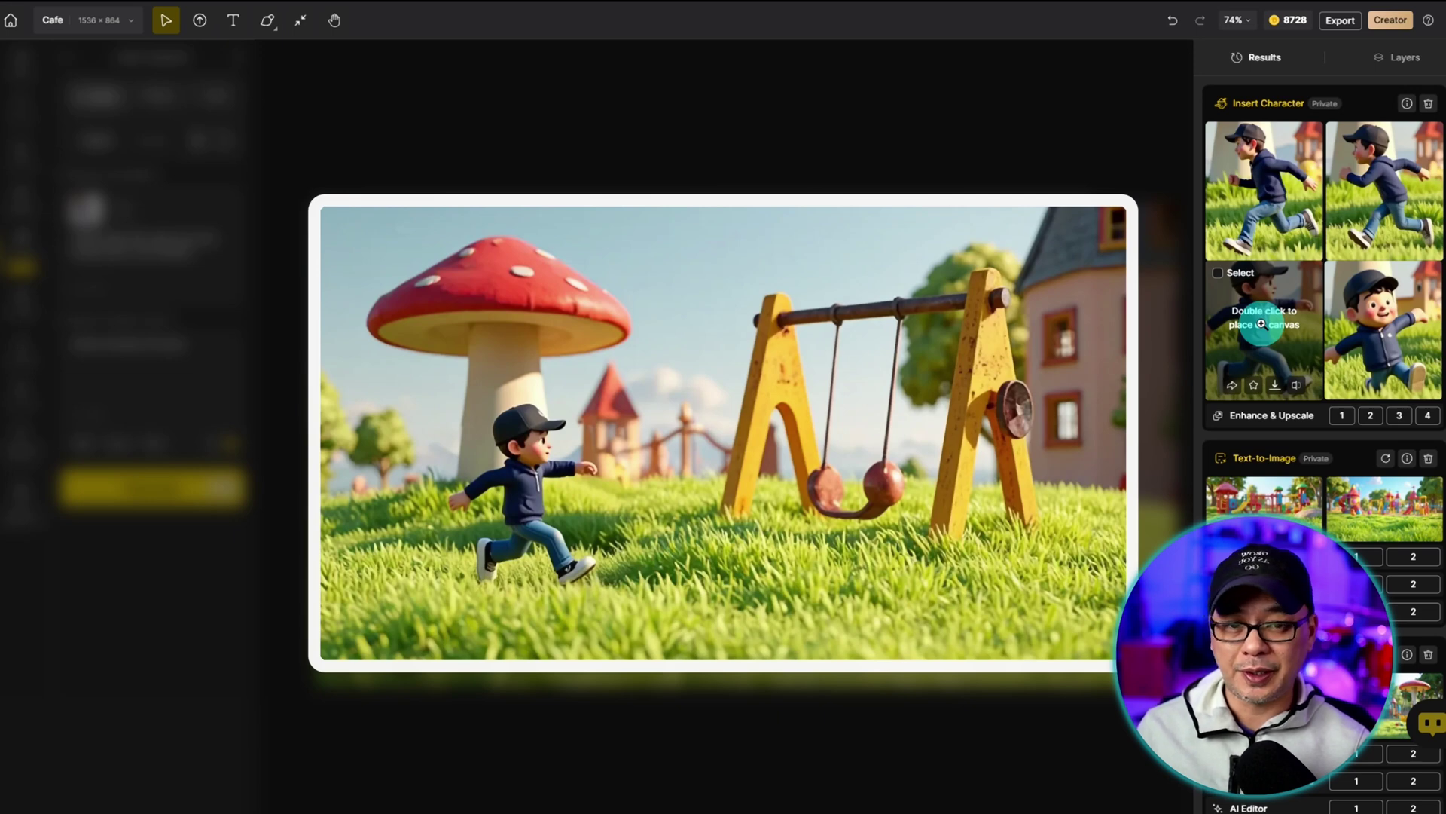
Place the third result, Jimmy running across the grass by the giant mushroom, on the canvas
{"action": "double_click", "coordinate": [1261, 323]}
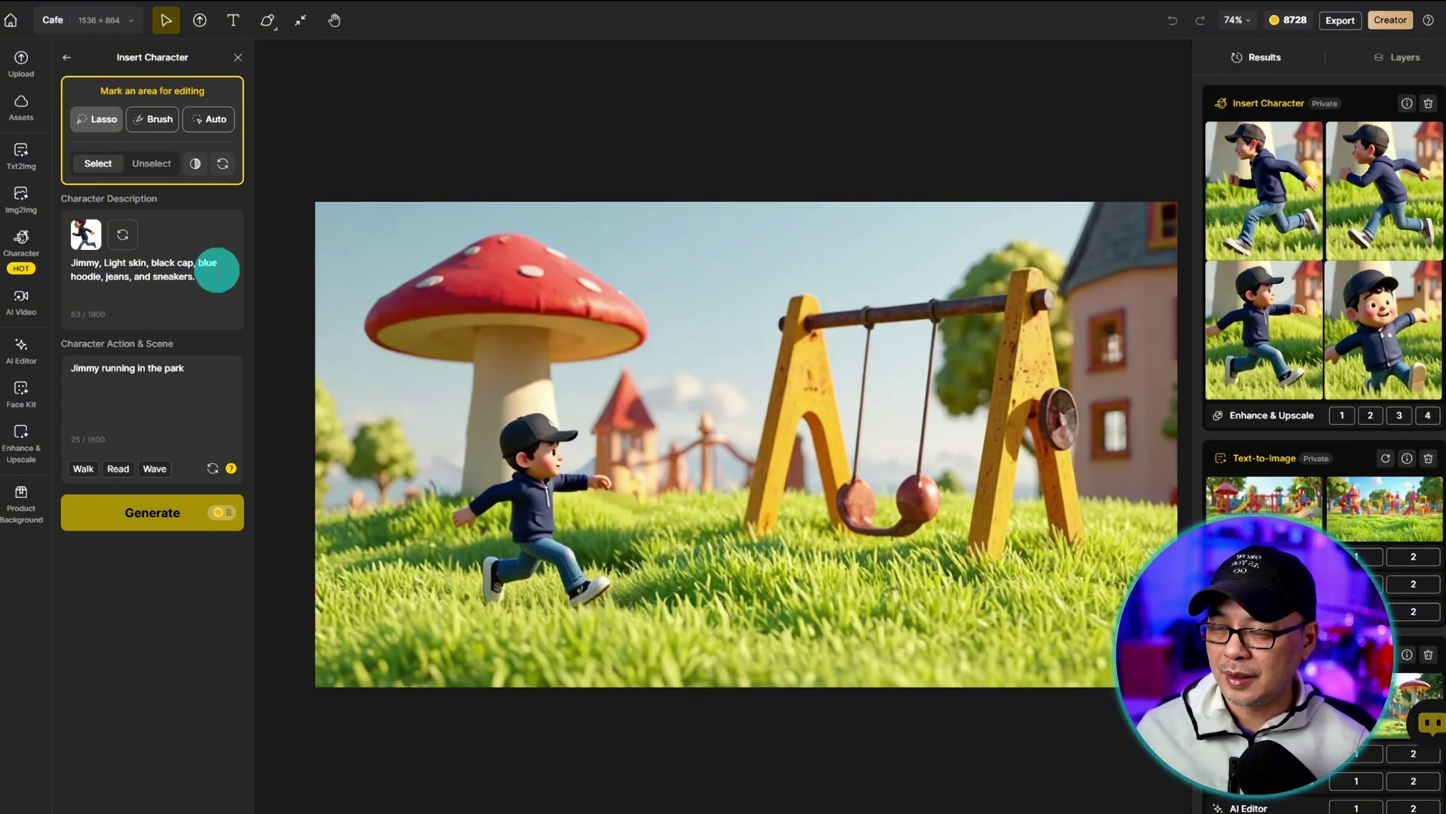
Switch the character to Lip Boy, describe 'in the park on the swing', and mark the swing seat
{"action": "left_click", "coordinate": [122, 234]}
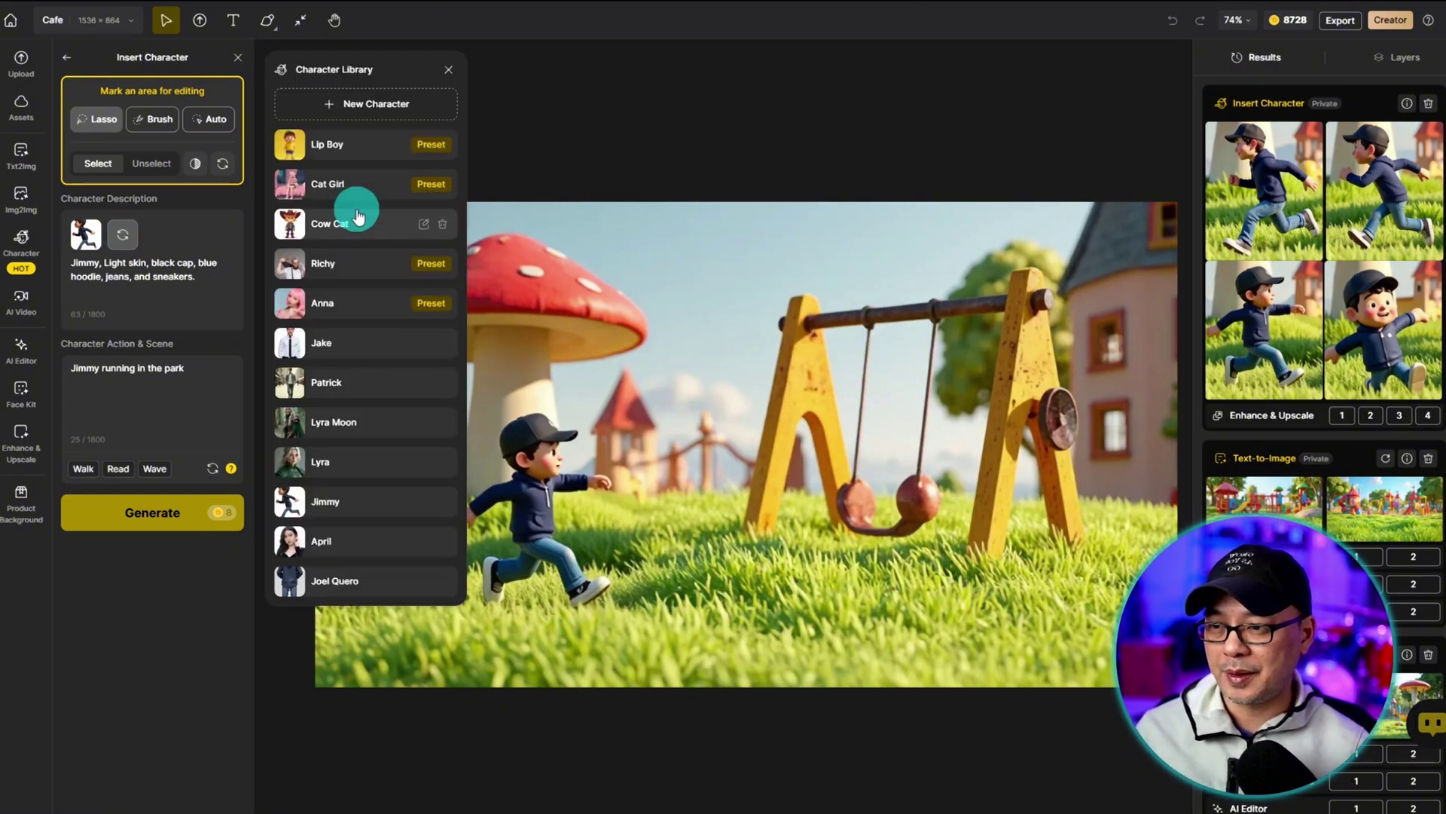
{"action": "left_click", "coordinate": [351, 146]}
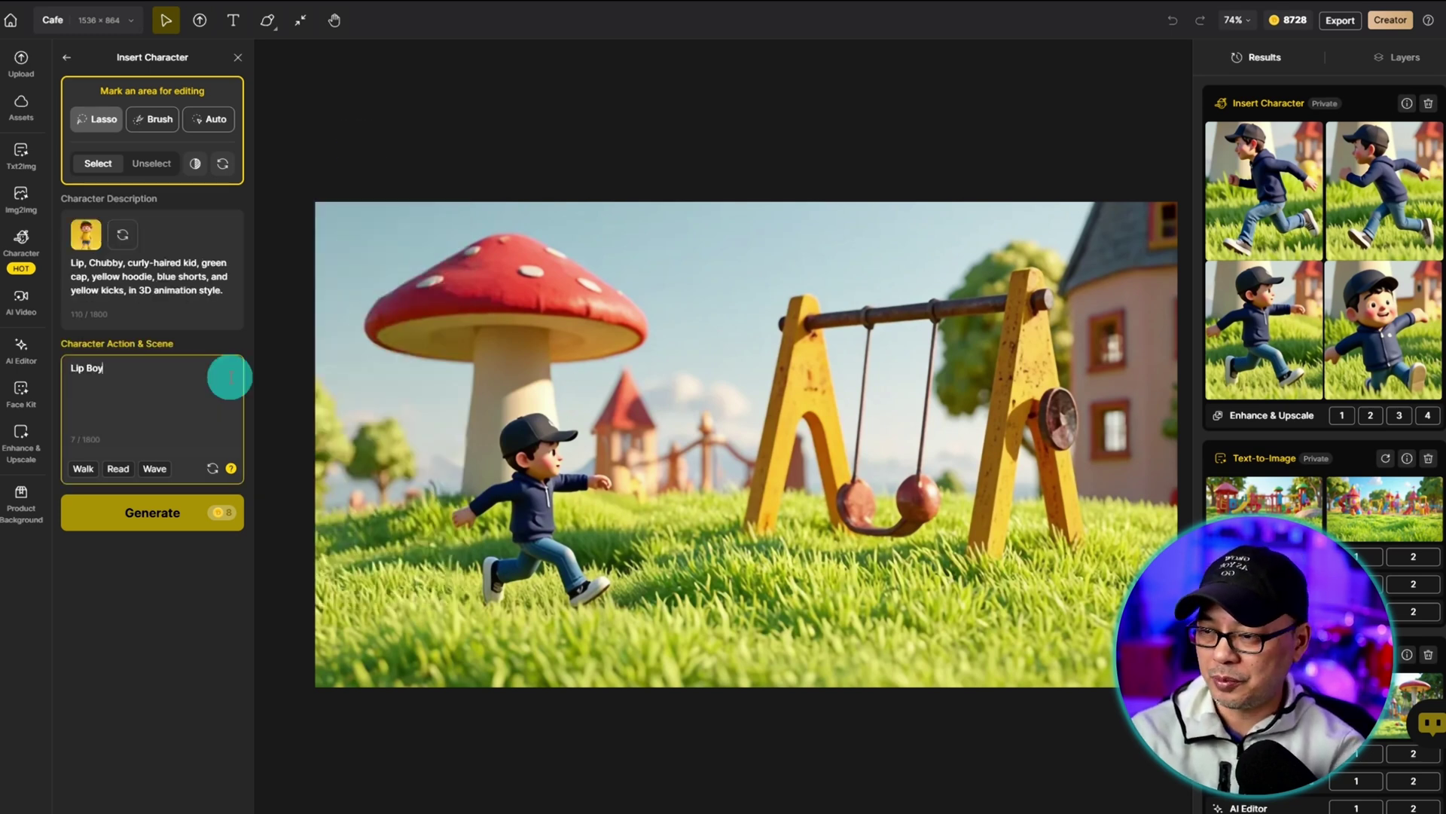
{"action": "type", "text": "in the park on the swing"}
{"action": "key", "text": "ctrl+a"}
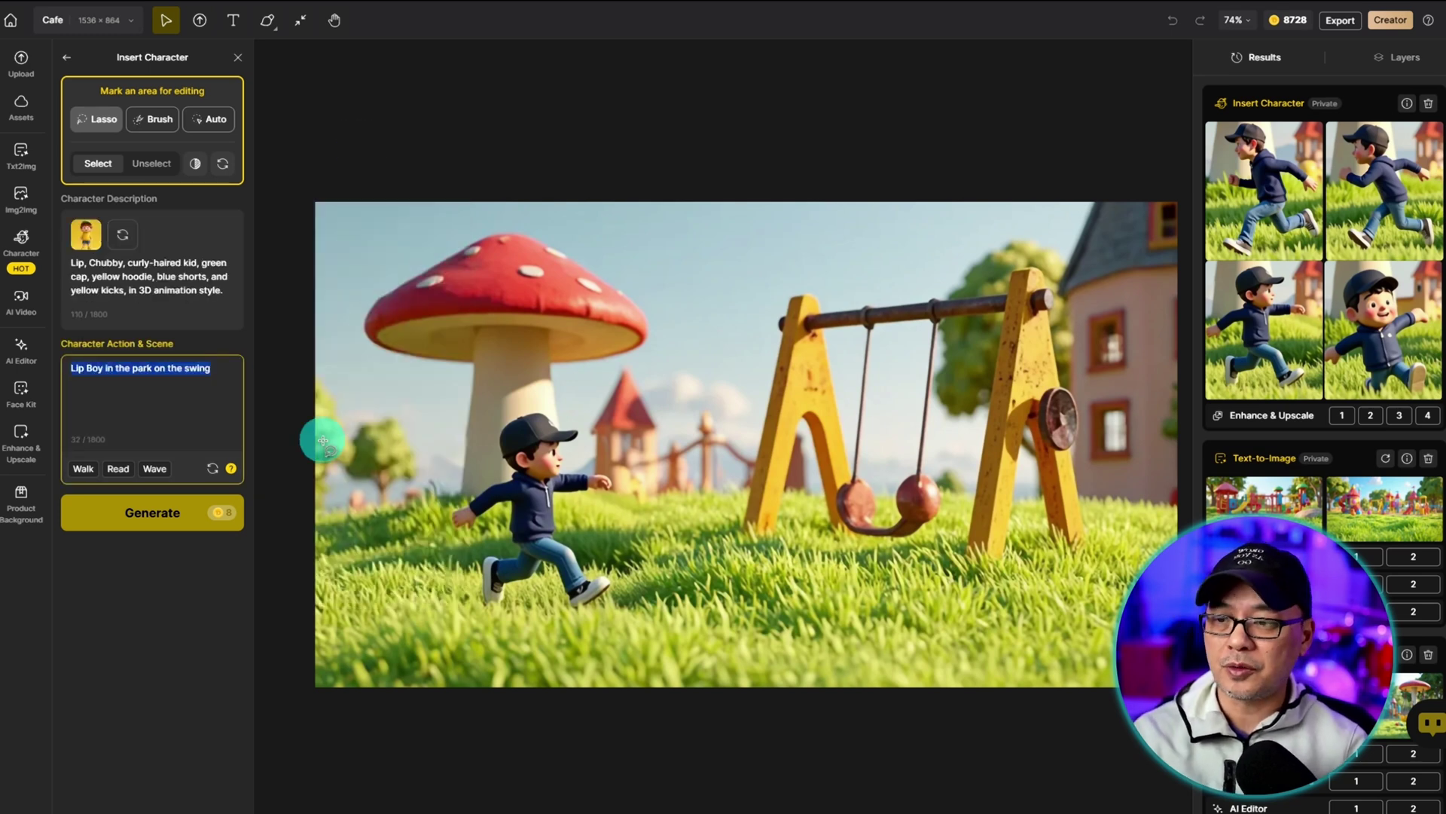
{"action": "mouse_move", "coordinate": [862, 355]}
{"action": "left_mouse_down"}
{"action": "mouse_move", "coordinate": [865, 575]}
{"action": "mouse_move", "coordinate": [951, 474]}
{"action": "mouse_move", "coordinate": [902, 355]}
{"action": "mouse_move", "coordinate": [862, 355]}
{"action": "left_mouse_up"}
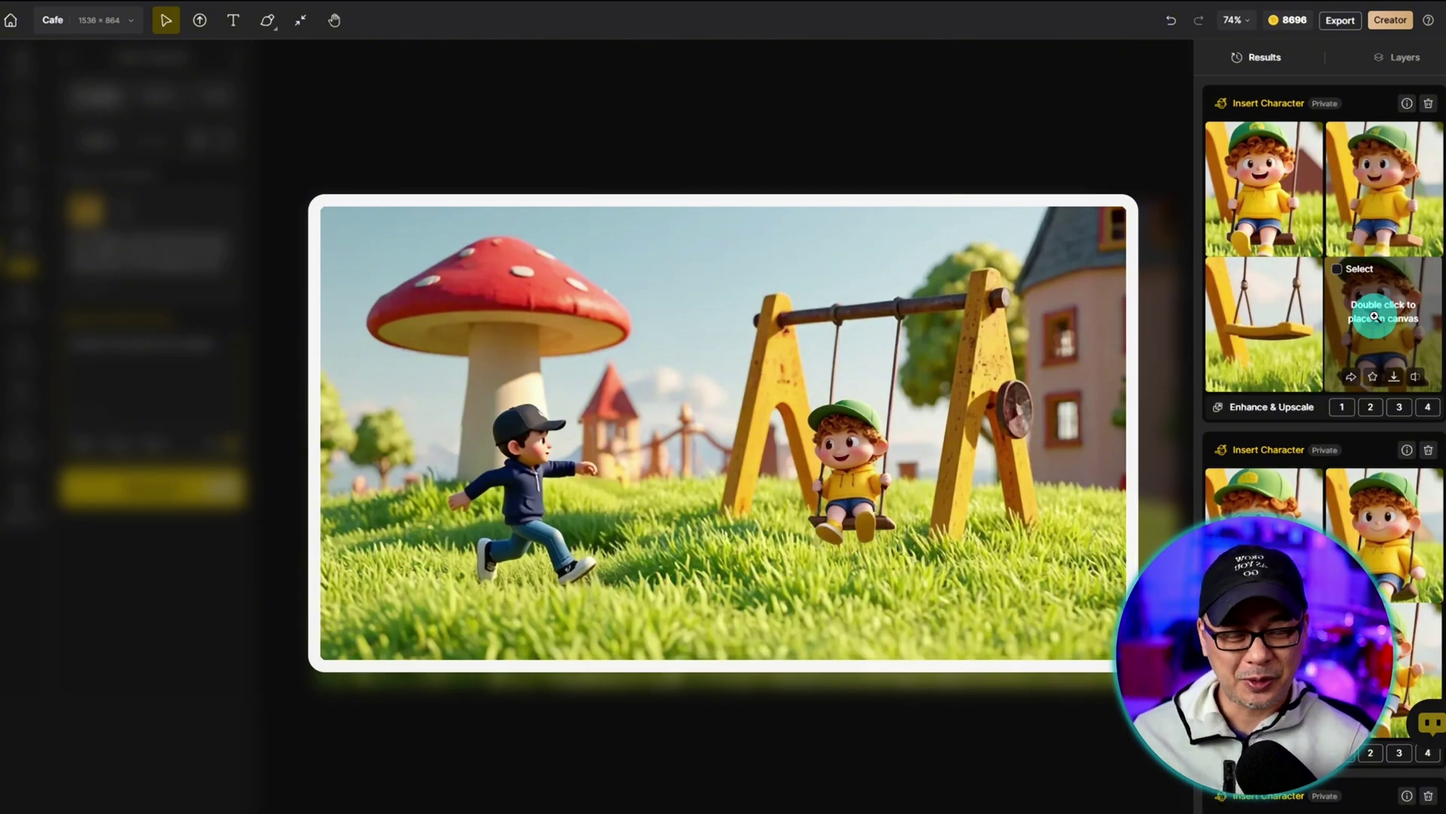
Place the Lip Boy swing result on the canvas and mark Jimmy's outstretched hand for editing
{"action": "double_click", "coordinate": [1375, 317]}
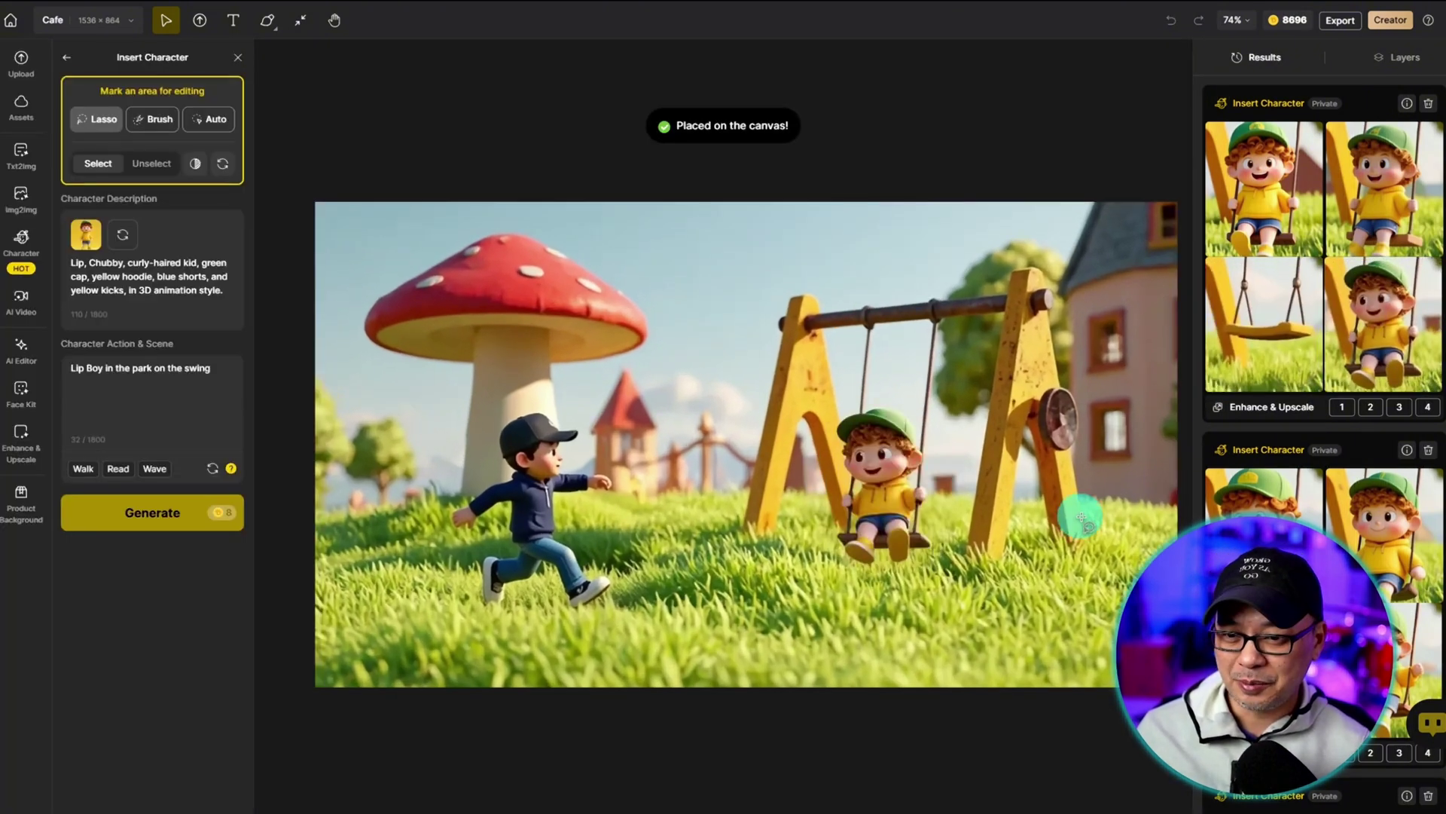
{"action": "scroll", "coordinate": [933, 753], "scroll_direction": "up", "scroll_amount": 1}
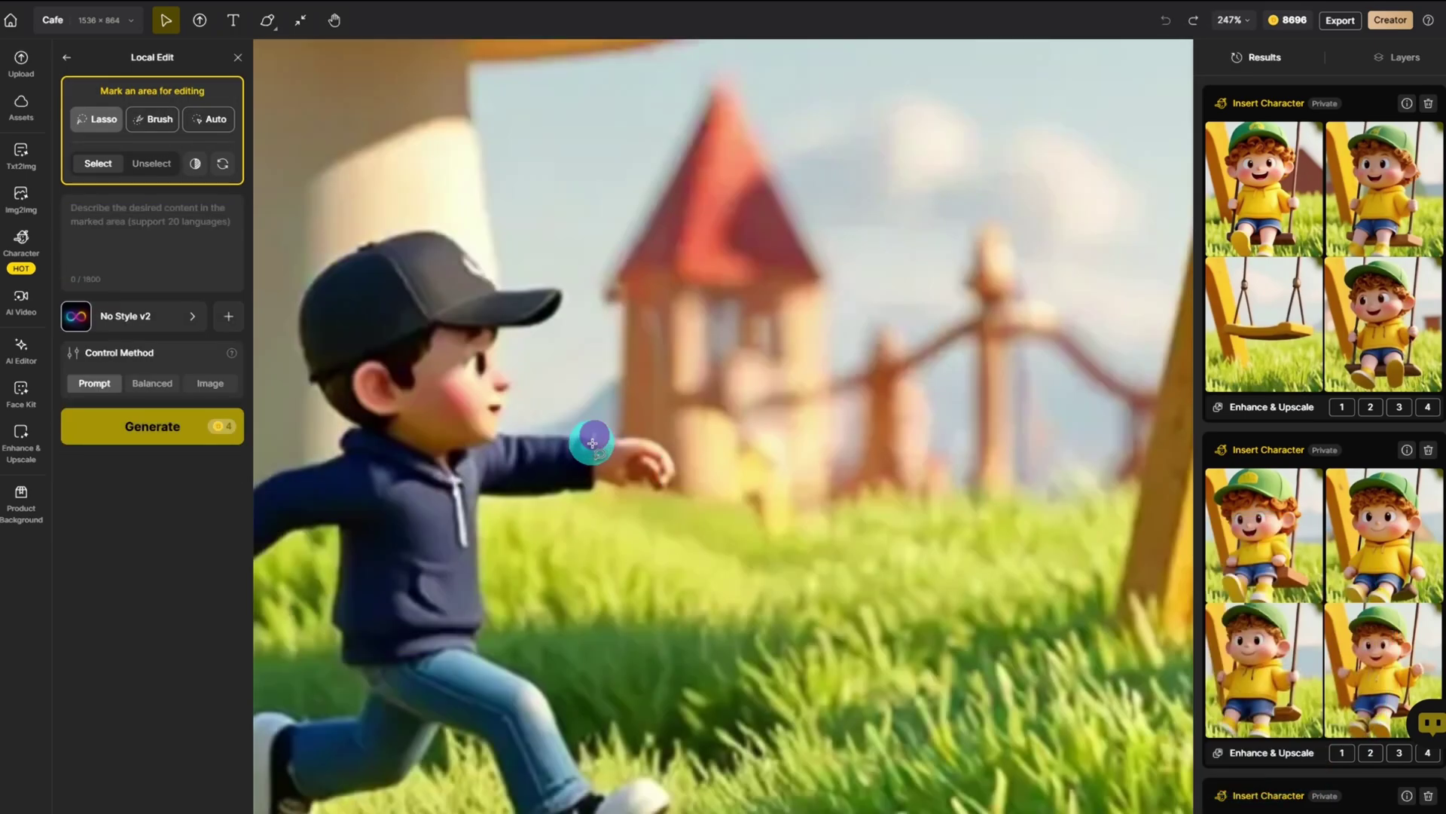
{"action": "left_click_drag", "start_coordinate": [591, 429], "coordinate": [593, 515]}
Regenerate the hand in 3D Rendering style with the prompt 'clecnched fis'
{"action": "left_click", "coordinate": [173, 292]}
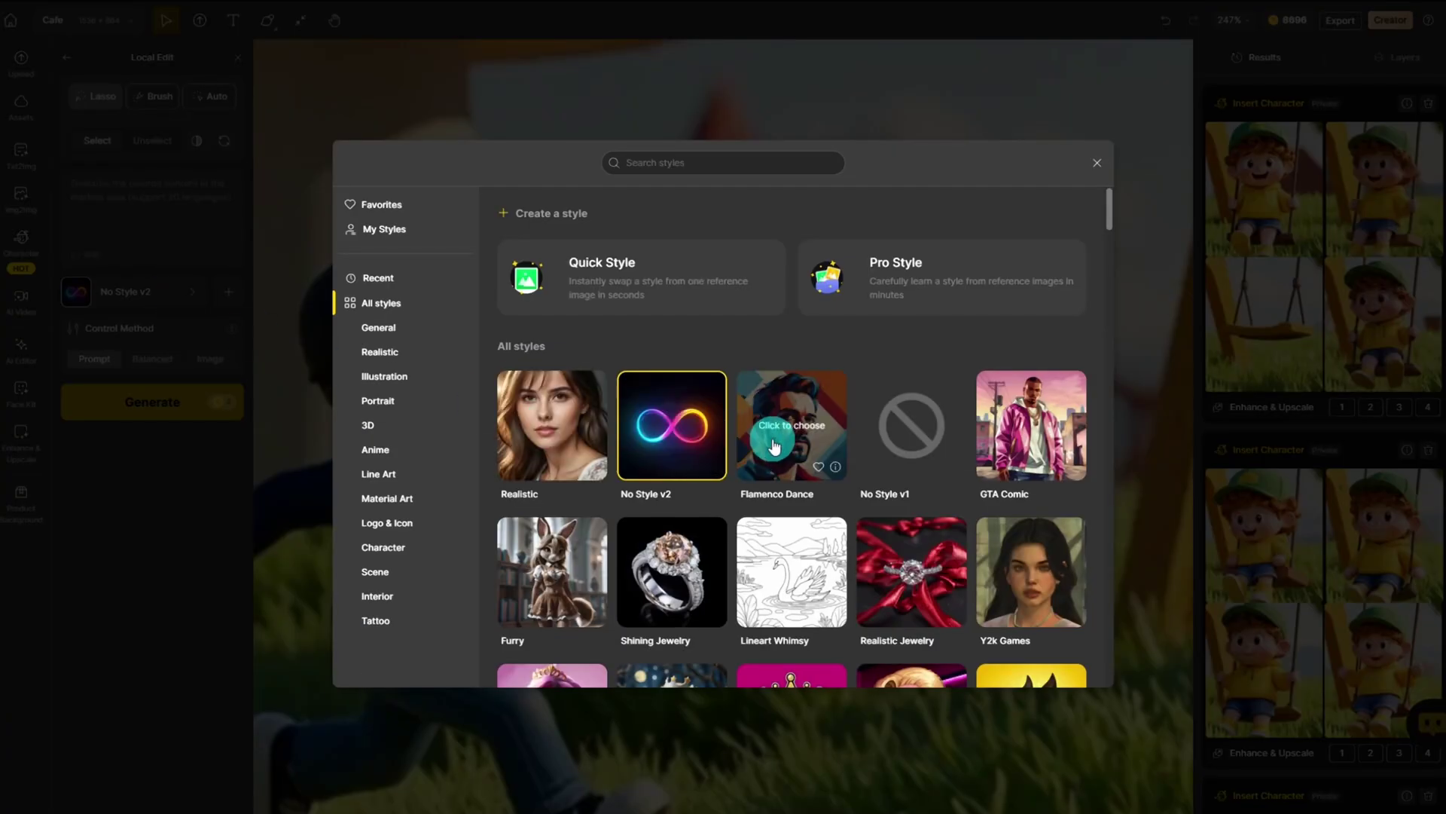
{"action": "scroll", "coordinate": [768, 444], "scroll_direction": "down", "scroll_amount": 3}
{"action": "scroll", "coordinate": [764, 450], "scroll_direction": "down", "scroll_amount": 1}
{"action": "scroll", "coordinate": [765, 450], "scroll_direction": "up", "scroll_amount": 1}
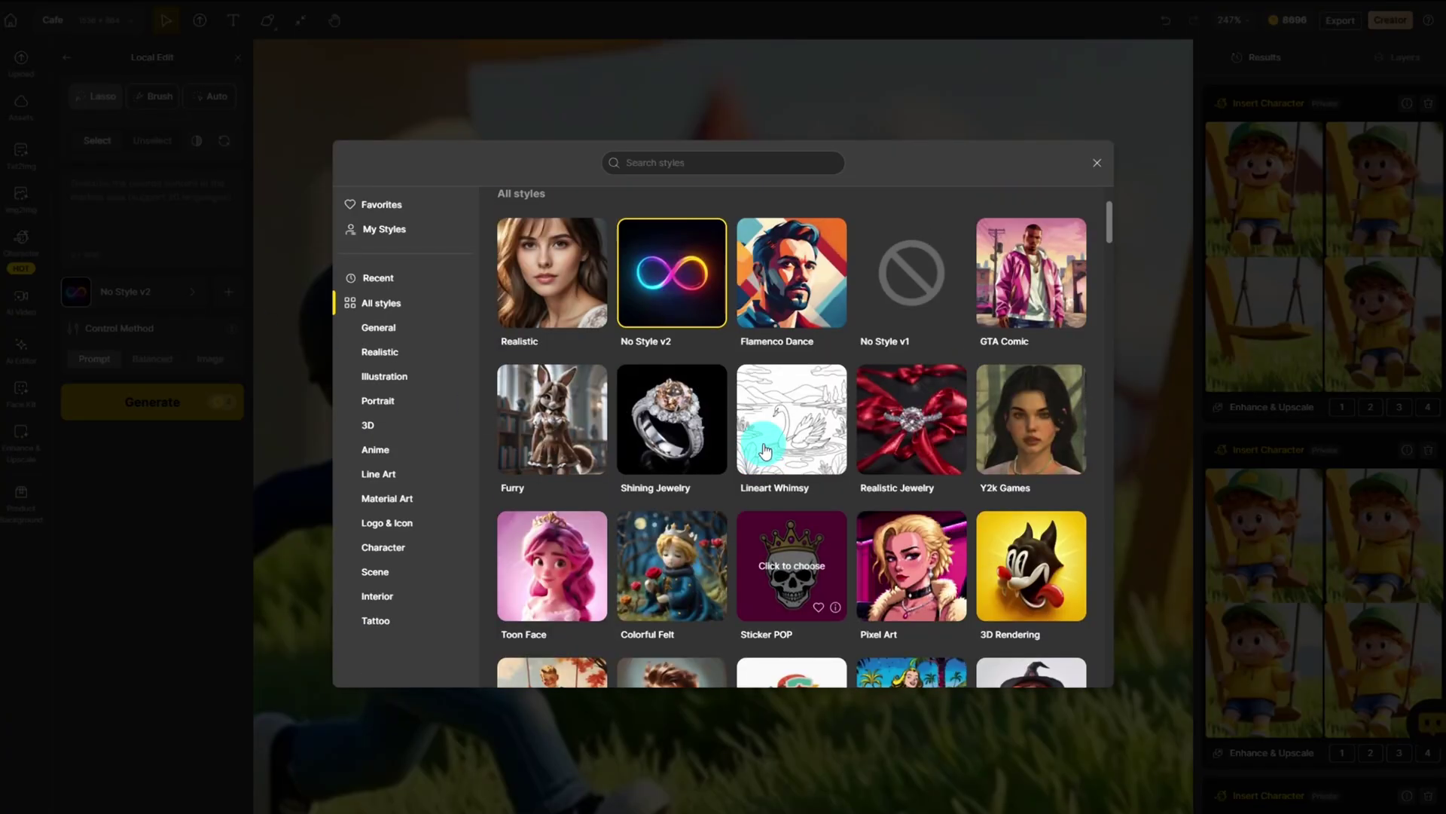
{"action": "left_click", "coordinate": [1031, 565]}
{"action": "left_click", "coordinate": [155, 218]}
{"action": "type", "text": "clecnched fist"}
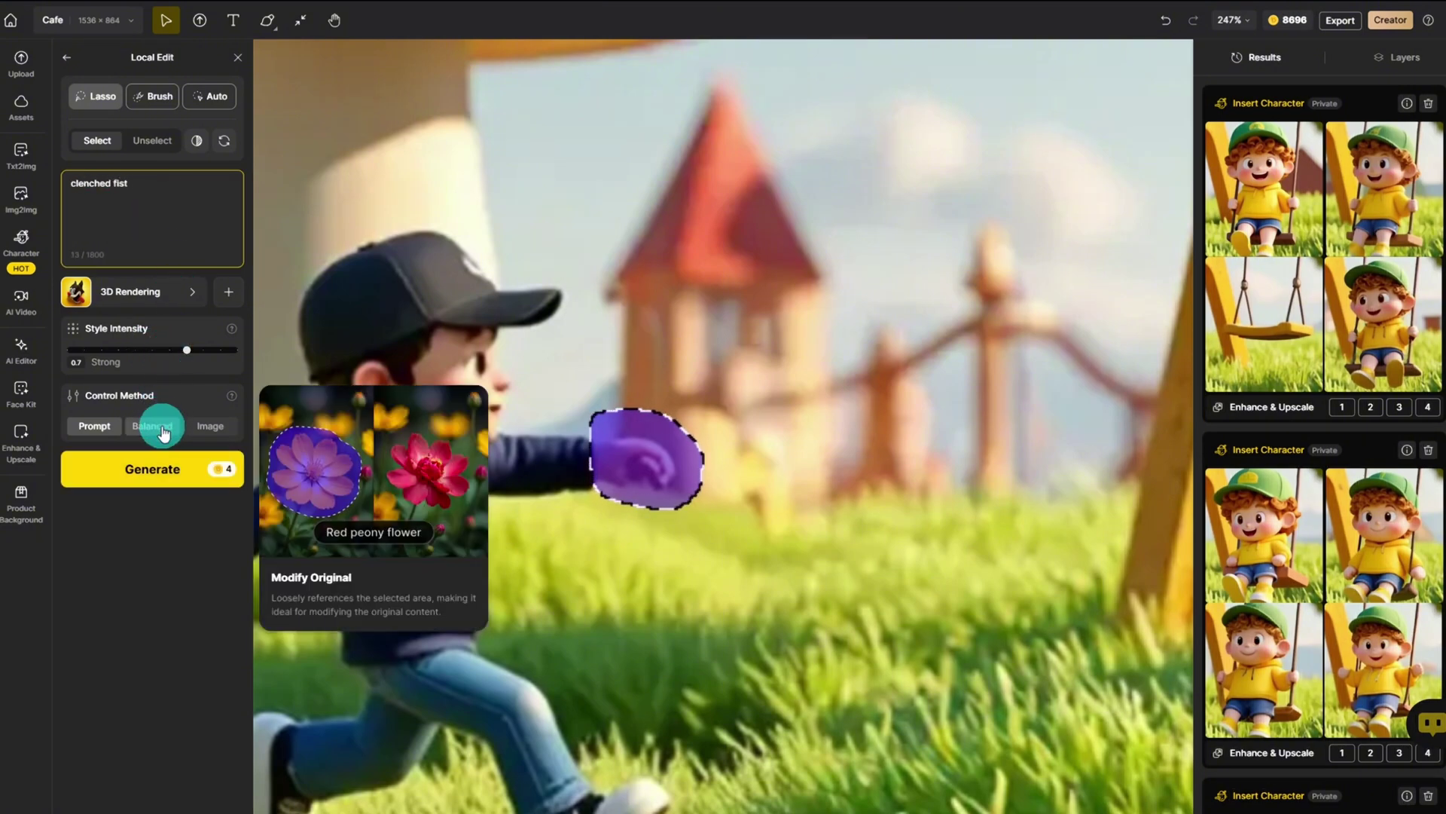
{"action": "left_click", "coordinate": [156, 461]}
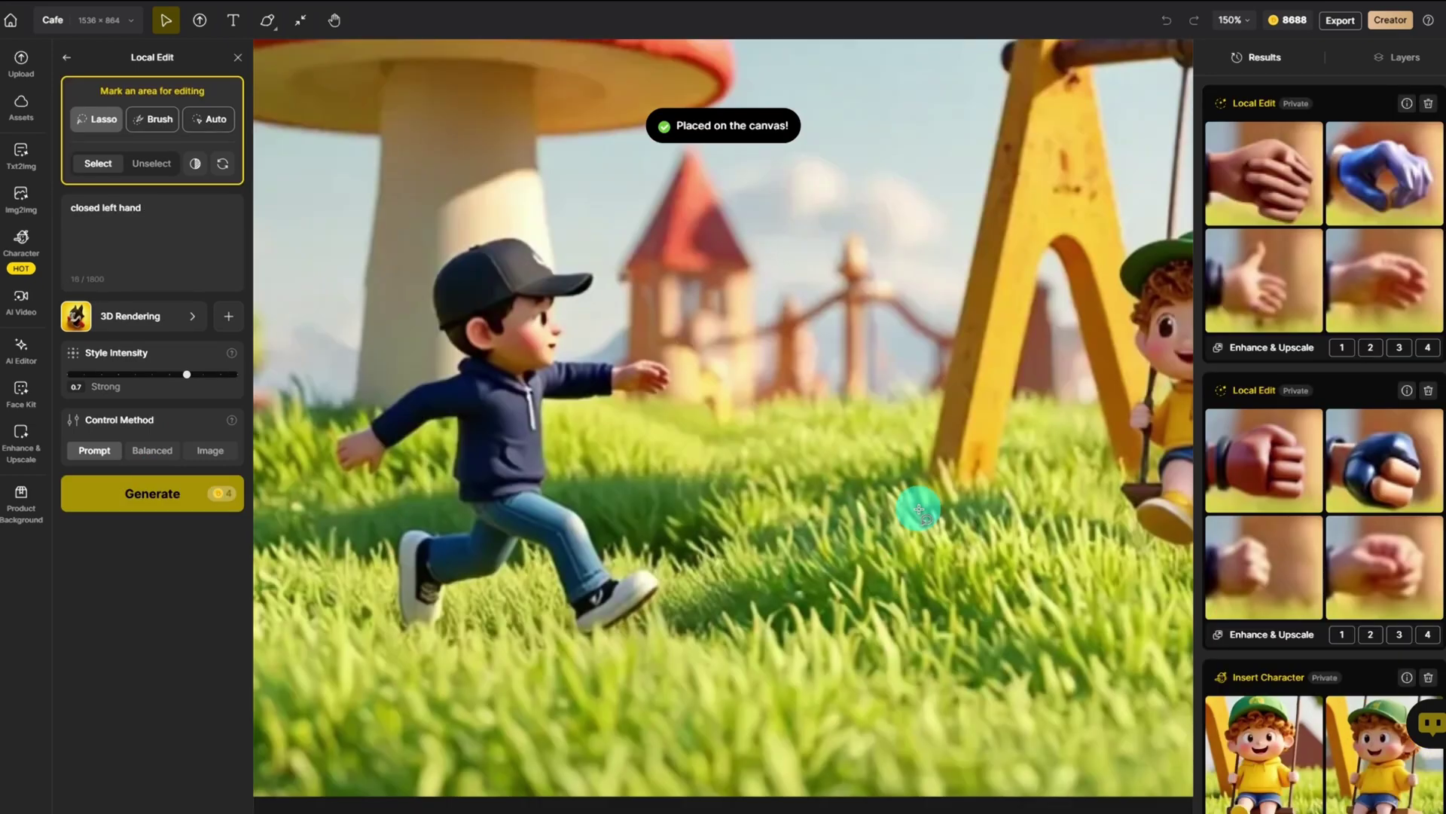
{"action": "scroll", "coordinate": [916, 503], "scroll_direction": "down", "scroll_amount": 5}
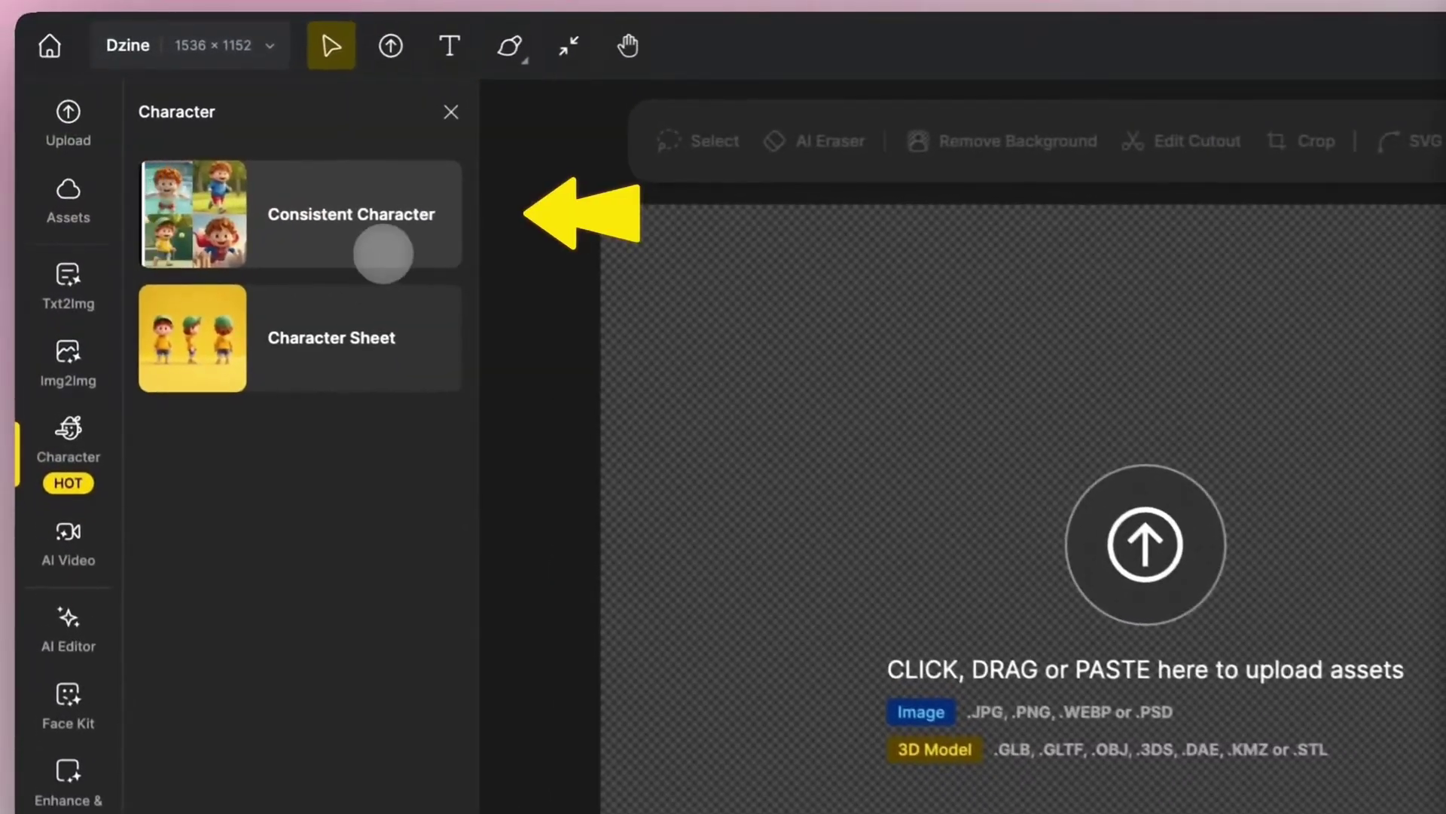
Start a new character from the Character Library for Consistent Character
{"action": "left_click", "coordinate": [420, 181]}
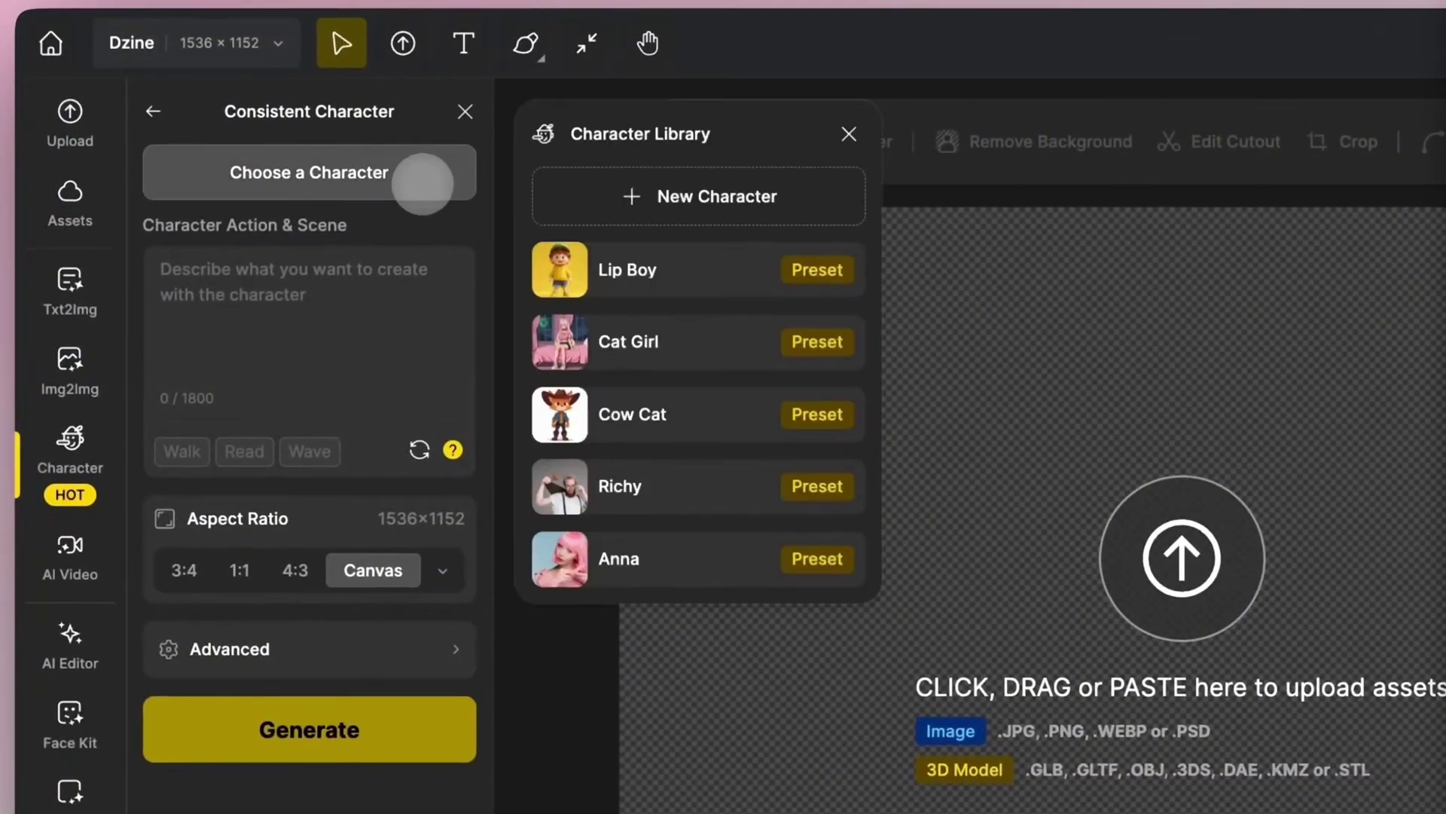
{"action": "left_click", "coordinate": [560, 194]}
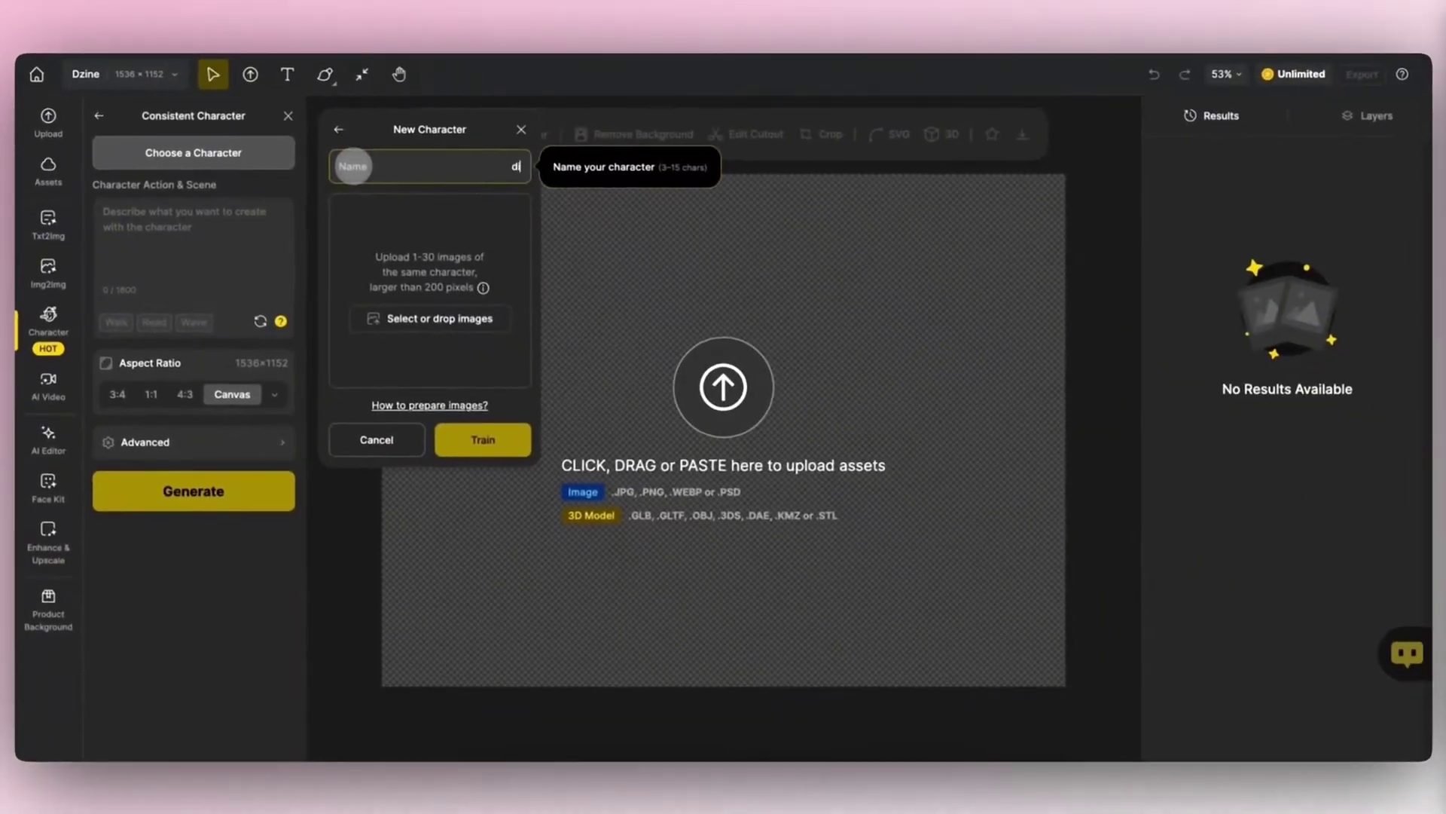